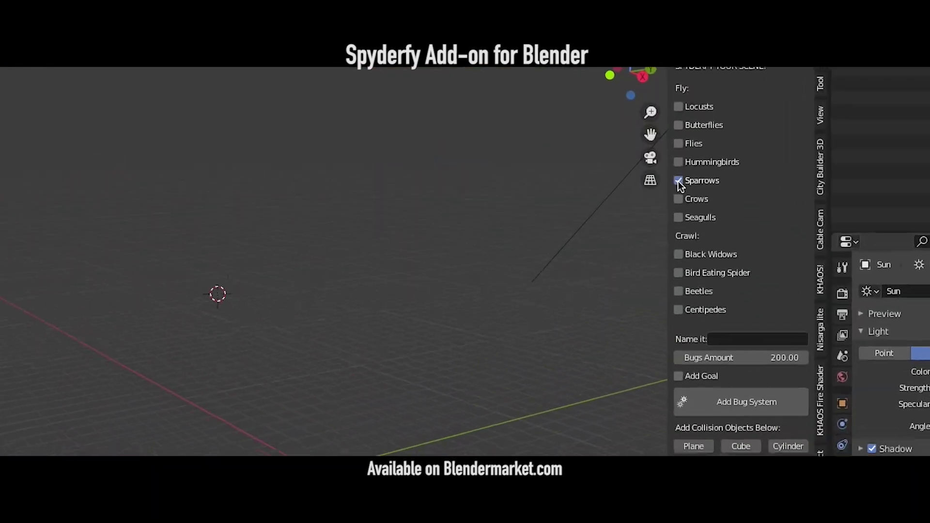
# Pick Crows and Seagulls among the flying creatures for the Spyderfy bug system.
pyautogui.click(678, 199)
pyautogui.click(678, 217)
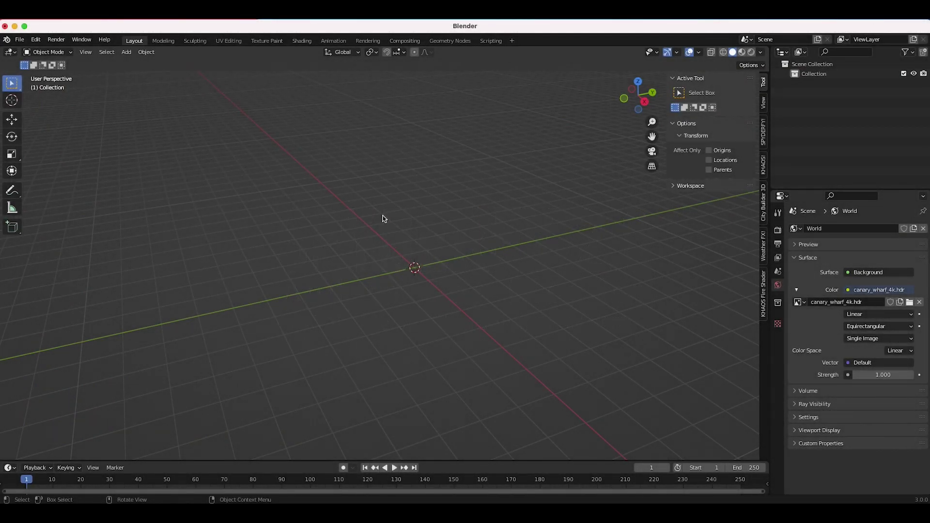
pyautogui.moveTo(344, 258); pyautogui.dragTo(362, 259, button='middle')
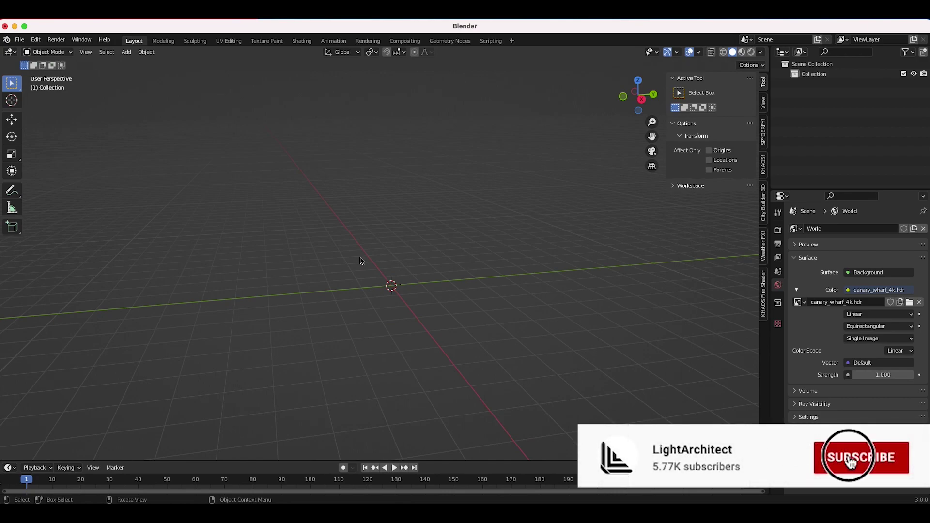
pyautogui.moveTo(362, 261); pyautogui.dragTo(465, 324, button='middle')
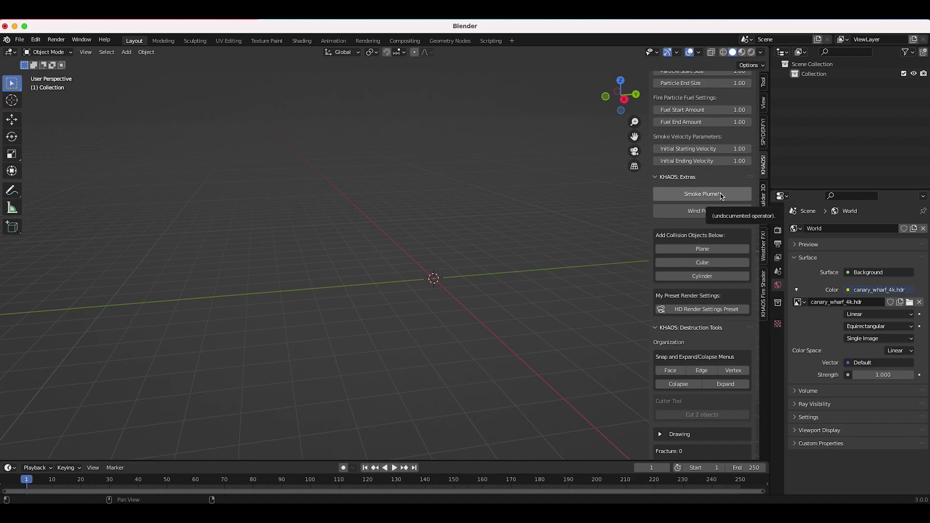
# Add a KHAOS smoke plume with highest fuel rate 1.00, lowest fuel rate 0.50 and a fuel pulse timing of 24 frames.
pyautogui.click(725, 194)
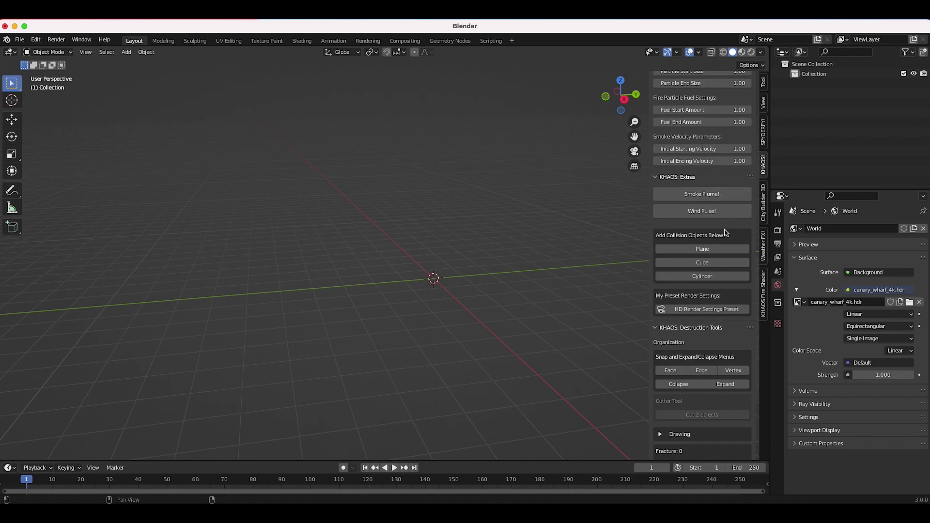
pyautogui.click(730, 194)
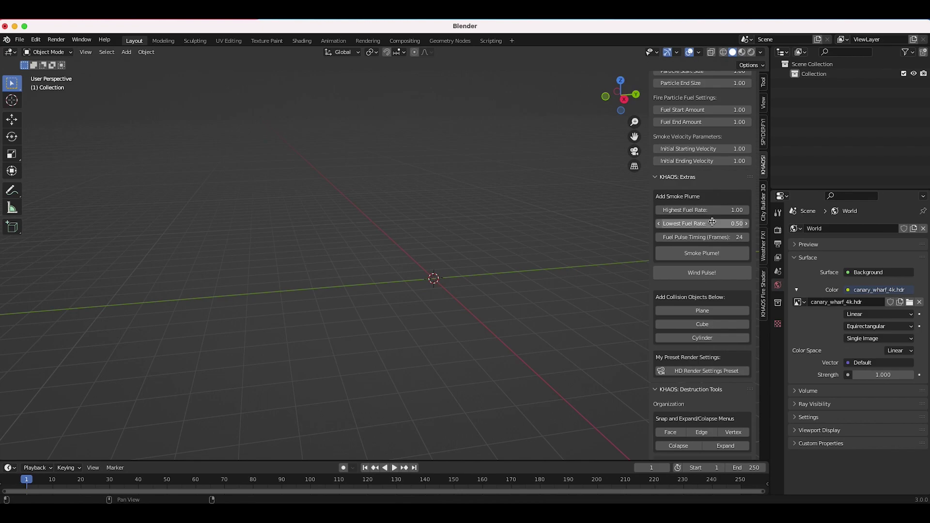
pyautogui.click(703, 254)
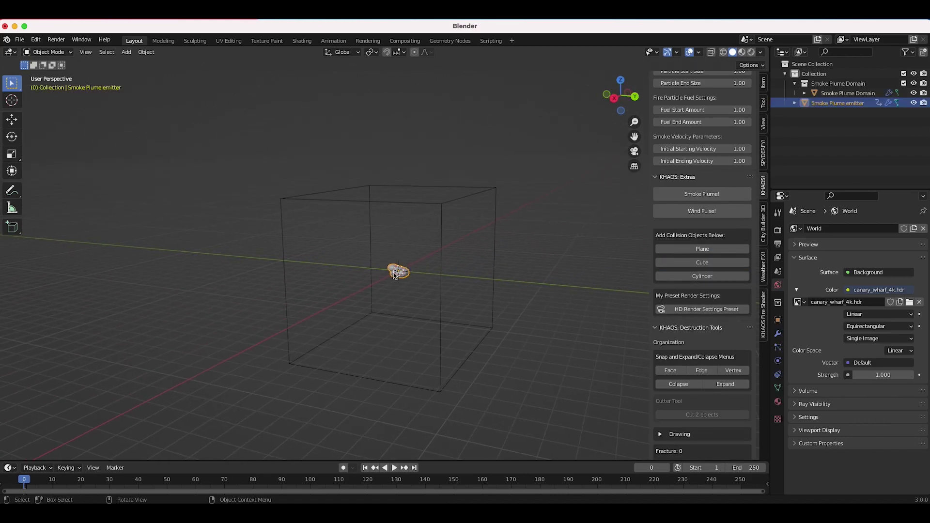
# Raise the Smoke Plume Domain box along the Z axis so the emitter sits near its base.
pyautogui.click(441, 237)
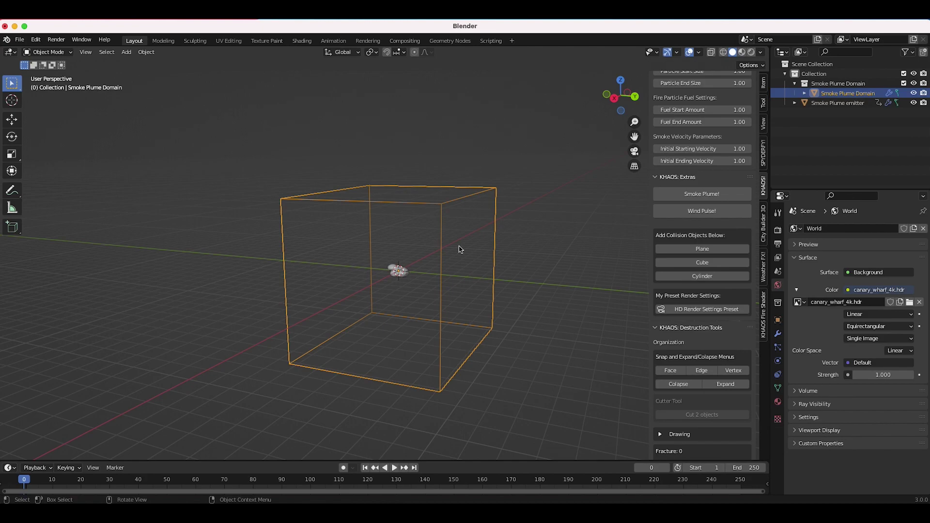
pyautogui.moveTo(460, 249); pyautogui.dragTo(432, 280, button='middle')
pyautogui.press('g')
pyautogui.press('z')
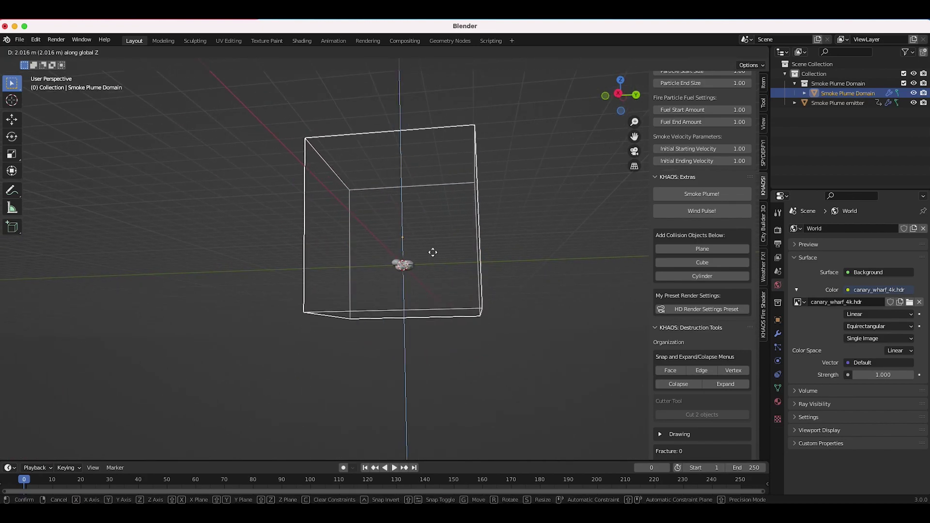
pyautogui.click(447, 231)
# Add a wind pulse with highest strength 1.80, lowest 0.25 and 26-frame timing, and place it beside the smoke domain.
pyautogui.hscroll(5, 447, 231)
pyautogui.keyDown('shift'); pyautogui.hscroll(-4, 447, 232); pyautogui.keyUp('shift')
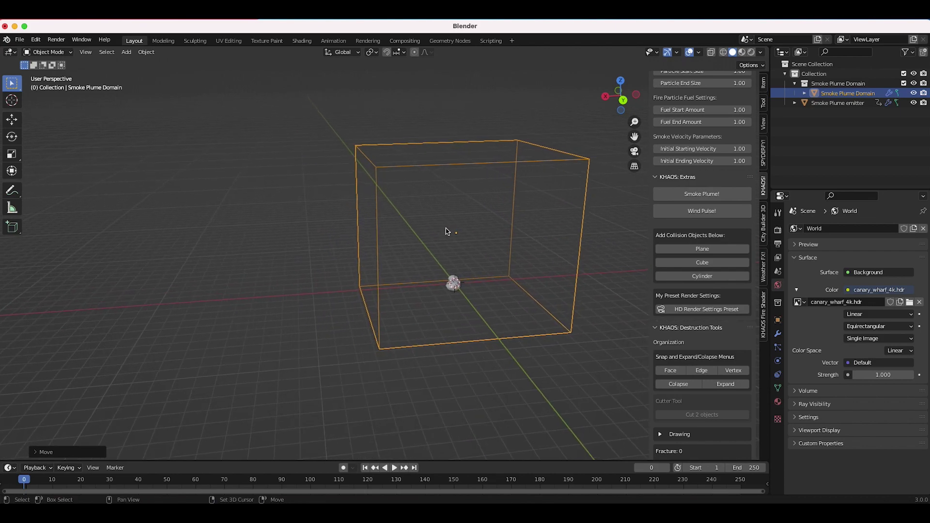
pyautogui.moveTo(446, 230); pyautogui.dragTo(364, 334, button='middle')
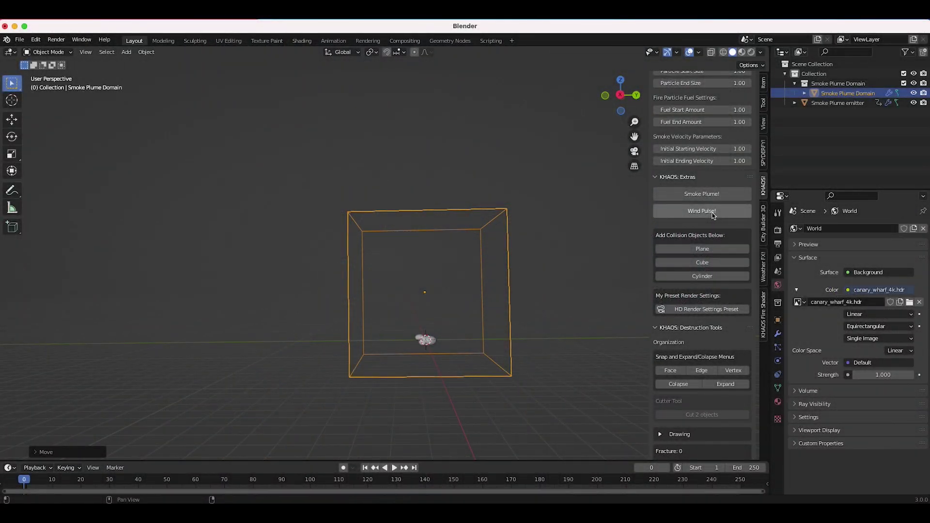
pyautogui.click(712, 211)
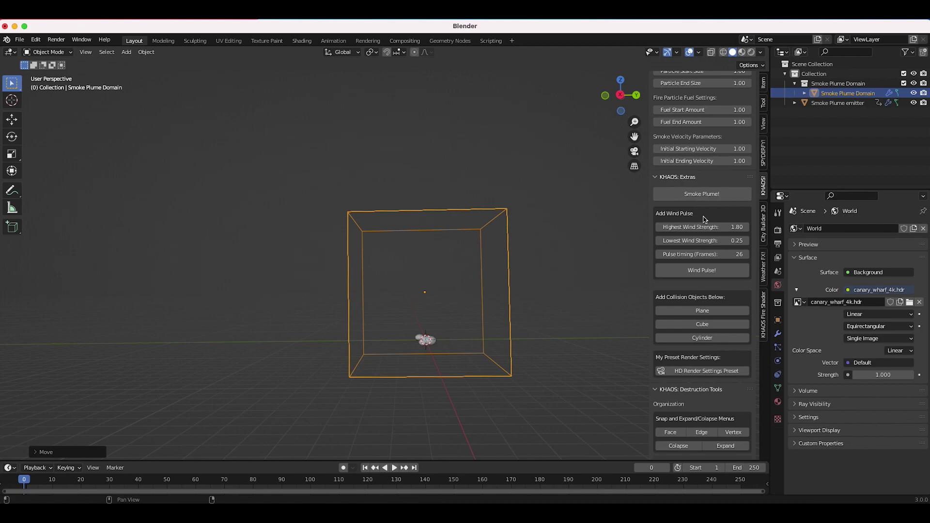
pyautogui.click(706, 273)
pyautogui.moveTo(390, 348); pyautogui.dragTo(513, 342, button='middle')
pyautogui.press('g')
pyautogui.click(615, 306)
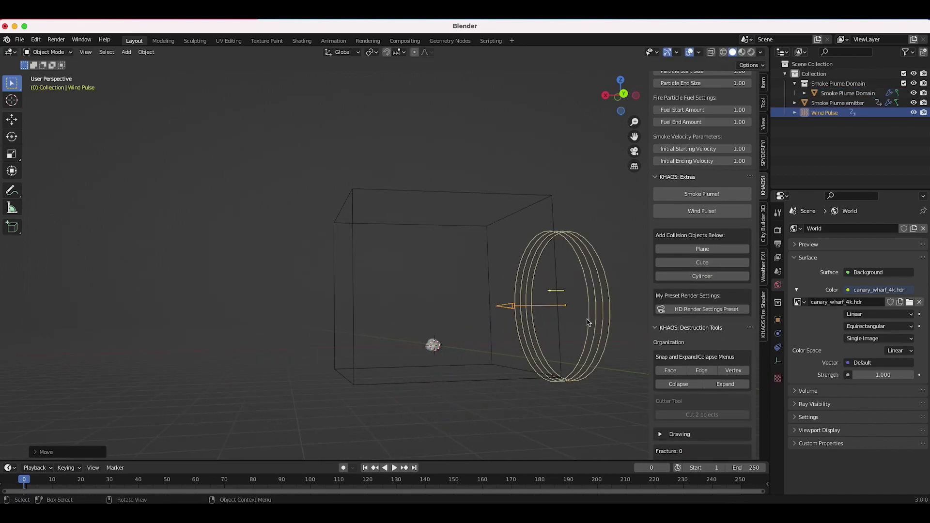
# Play the animation from the first frame to examine the smoke domain and wind pulse setup, selecting the domain and stopping playback.
pyautogui.moveTo(587, 322); pyautogui.dragTo(561, 323, button='middle')
pyautogui.click(366, 468)
pyautogui.click(393, 472)
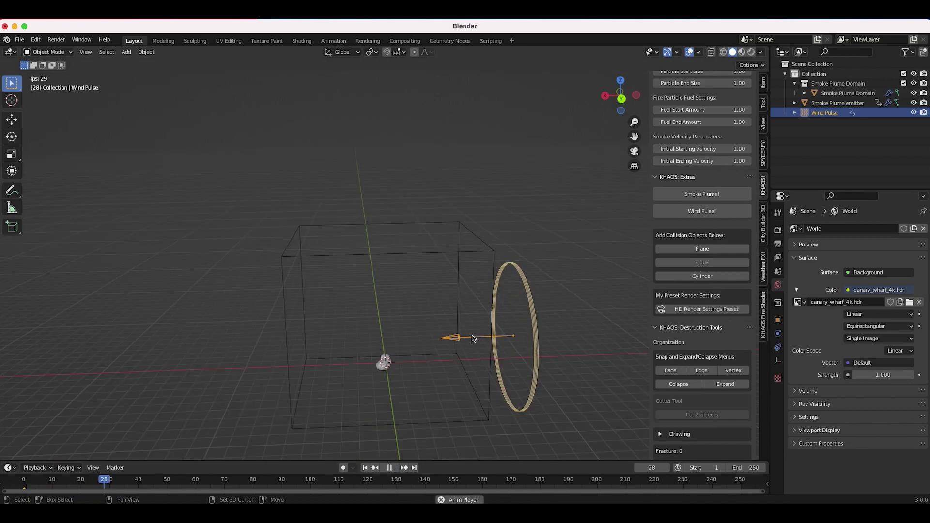
pyautogui.moveTo(435, 349); pyautogui.dragTo(473, 336, button='middle')
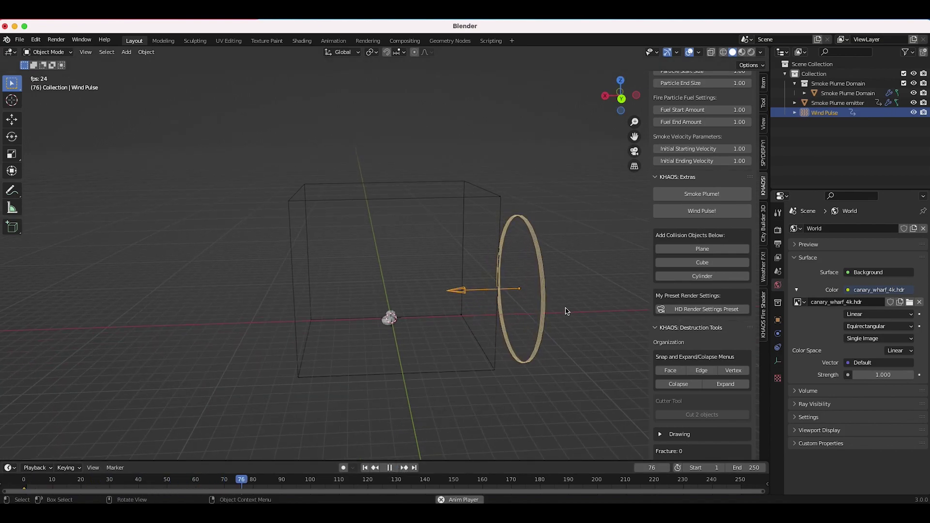
pyautogui.moveTo(465, 339); pyautogui.dragTo(554, 347, button='middle')
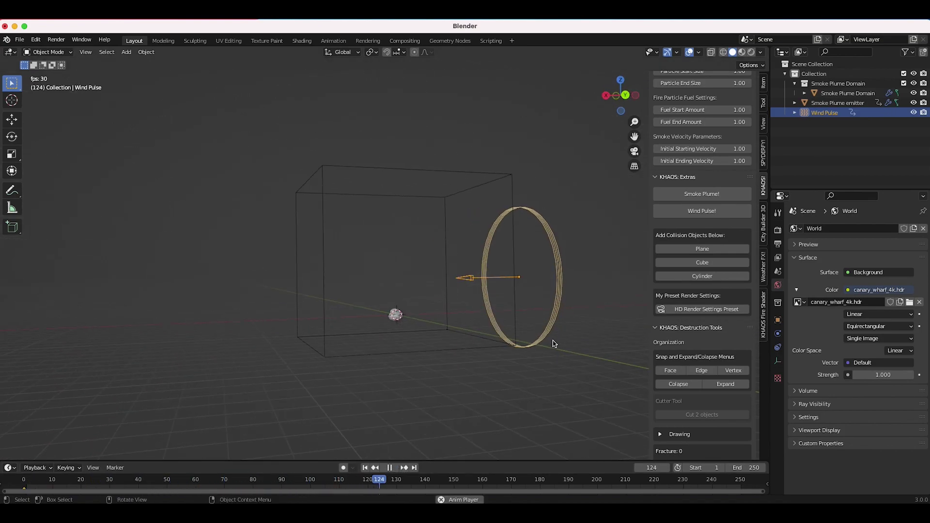
pyautogui.click(472, 185)
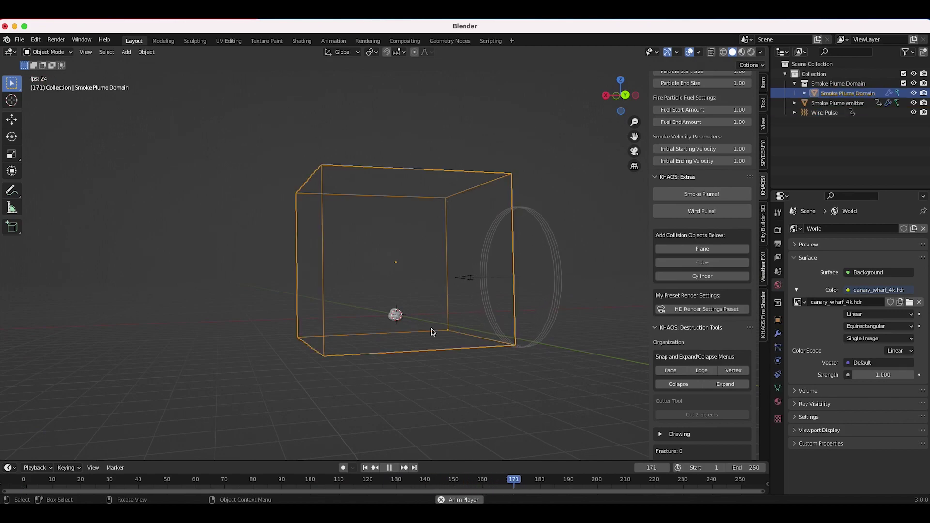
pyautogui.press('space')
pyautogui.moveTo(483, 275); pyautogui.dragTo(483, 274, button='middle')
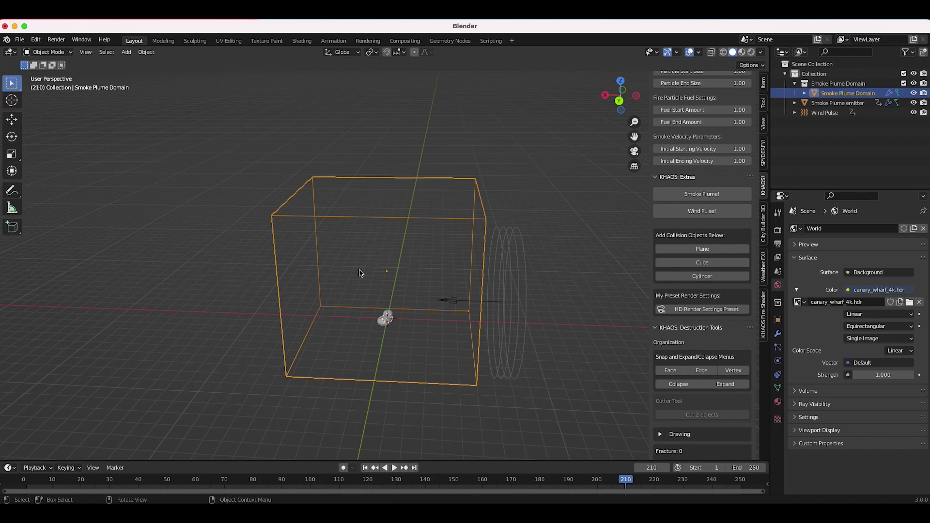
pyautogui.keyDown('shift'); pyautogui.moveTo(360, 273); pyautogui.dragTo(360, 260, button='middle'); pyautogui.keyUp('shift')
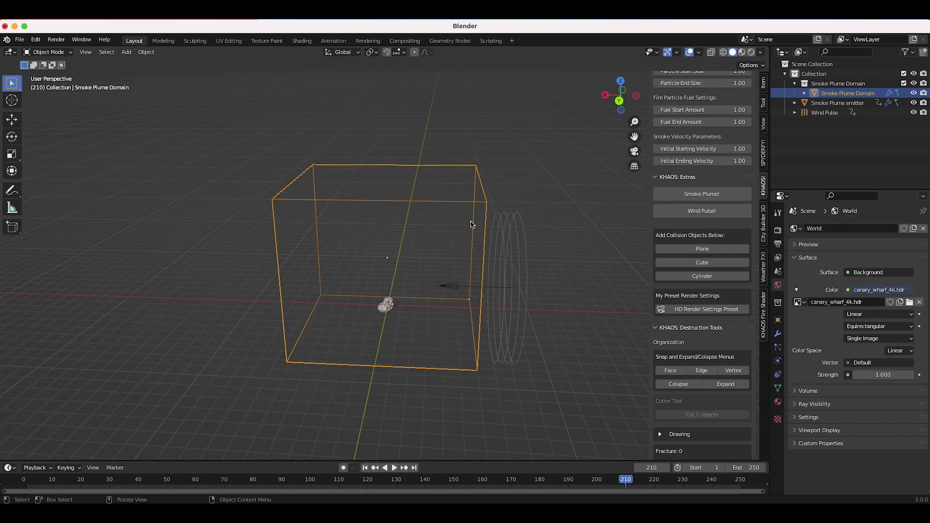
# Delete all objects in the scene, including the smoke domain, emitter and wind pulse.
pyautogui.press('a')
pyautogui.moveTo(471, 224); pyautogui.dragTo(321, 336, button='middle')
pyautogui.press('x')
pyautogui.click(362, 298)
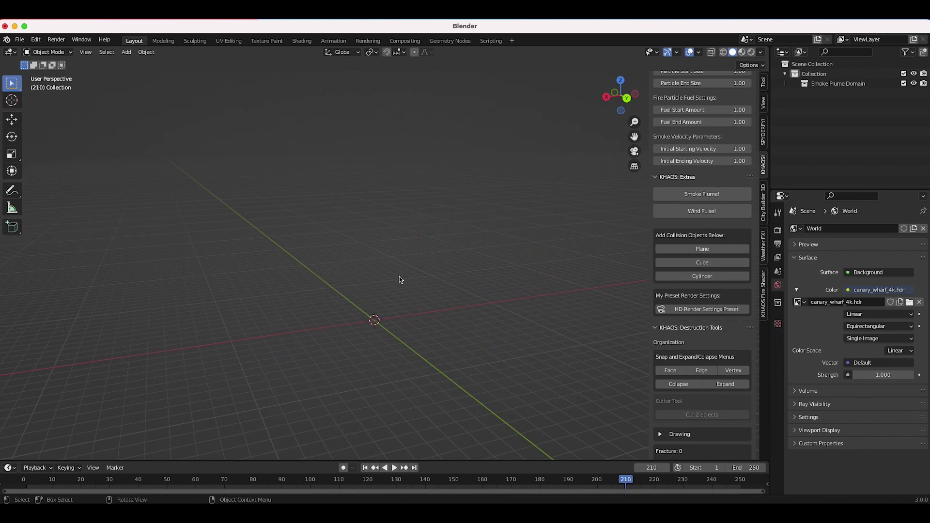
# Show the City Builder 3D assets and collapse the categories below the procedural buildings.
pyautogui.click(763, 203)
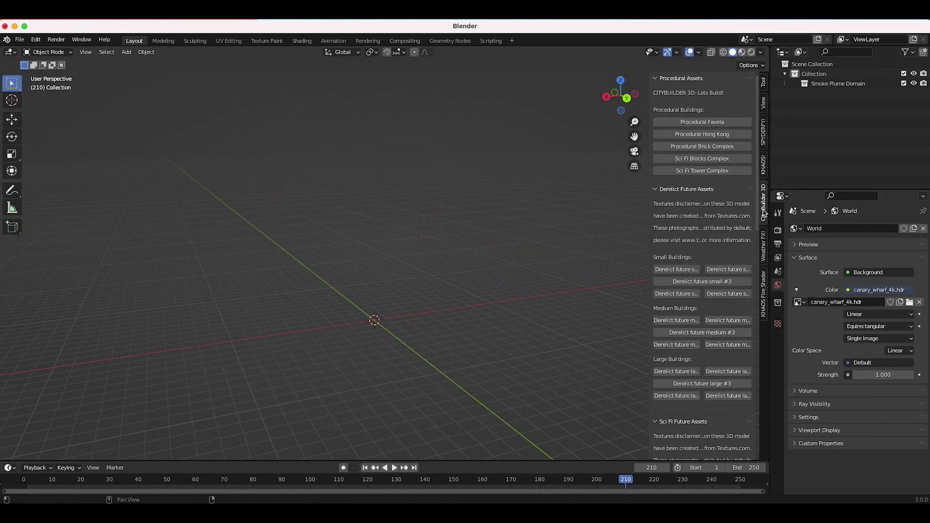
pyautogui.click(655, 215)
pyautogui.click(655, 216)
pyautogui.click(658, 228)
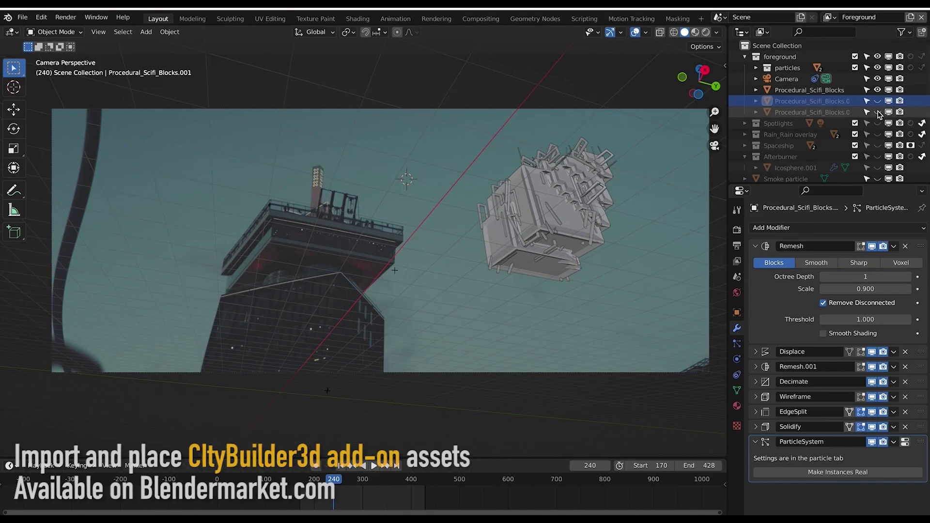
# Increase the Remesh modifier's octree depth by two increments on the Procedural_Scifi_Blocks object in the foreground scene.
pyautogui.click(868, 102)
pyautogui.click(907, 277)
pyautogui.click(907, 277)
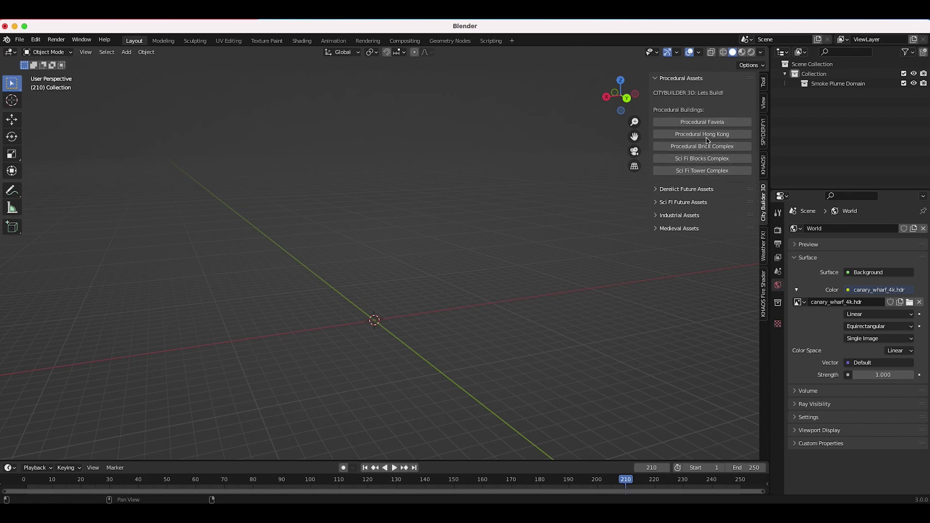
# Look through the Derelict Future, Sci Fi Future, Industrial and Medieval asset categories of City Builder 3D.
pyautogui.click(656, 189)
pyautogui.click(656, 189)
pyautogui.click(657, 203)
pyautogui.click(655, 217)
pyautogui.click(654, 216)
pyautogui.click(656, 229)
pyautogui.click(656, 229)
# Add the Procedural Favela building to the scene and select it.
pyautogui.click(699, 123)
pyautogui.moveTo(385, 315); pyautogui.dragTo(410, 280, button='middle')
pyautogui.click(411, 279)
# Set the favela building's geometry nodes length to 19.630, width to 4.33 m, height to 9.5 m and Randomize to 175.
pyautogui.click(777, 244)
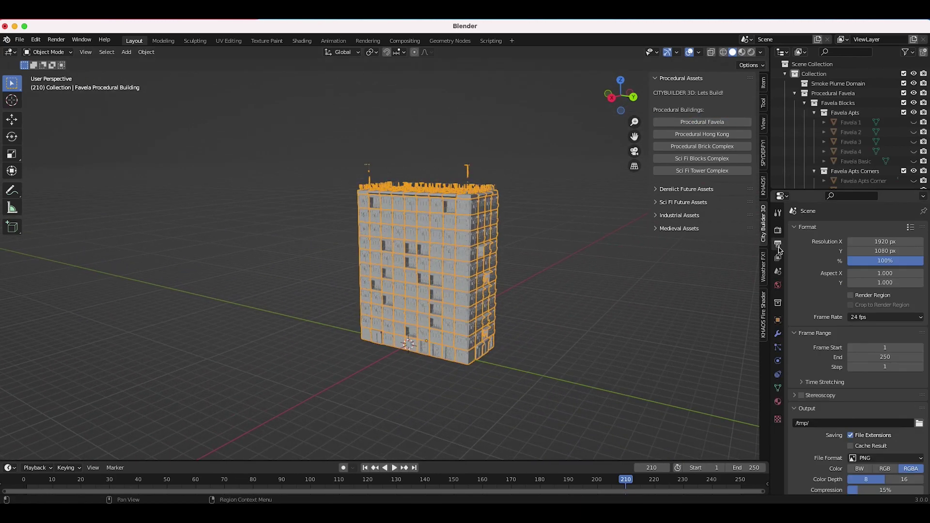
pyautogui.click(777, 334)
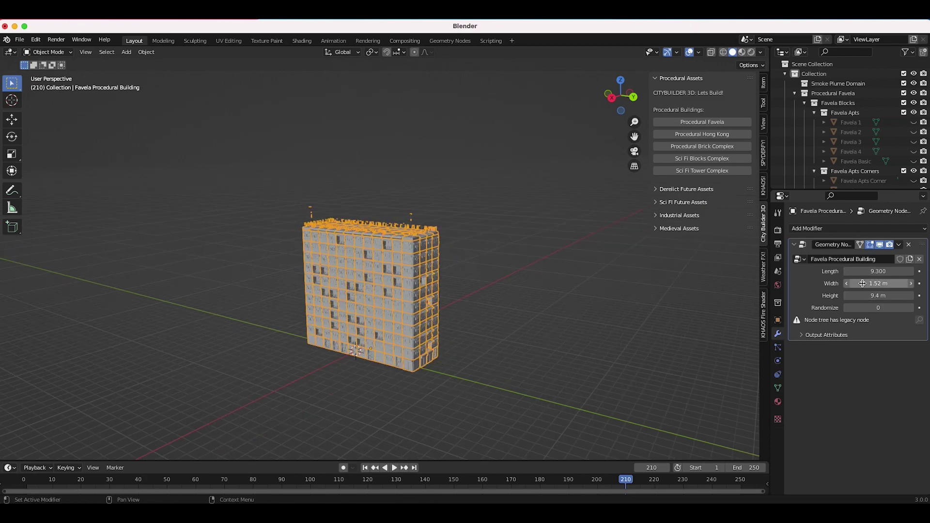
pyautogui.moveTo(862, 283); pyautogui.dragTo(891, 283)
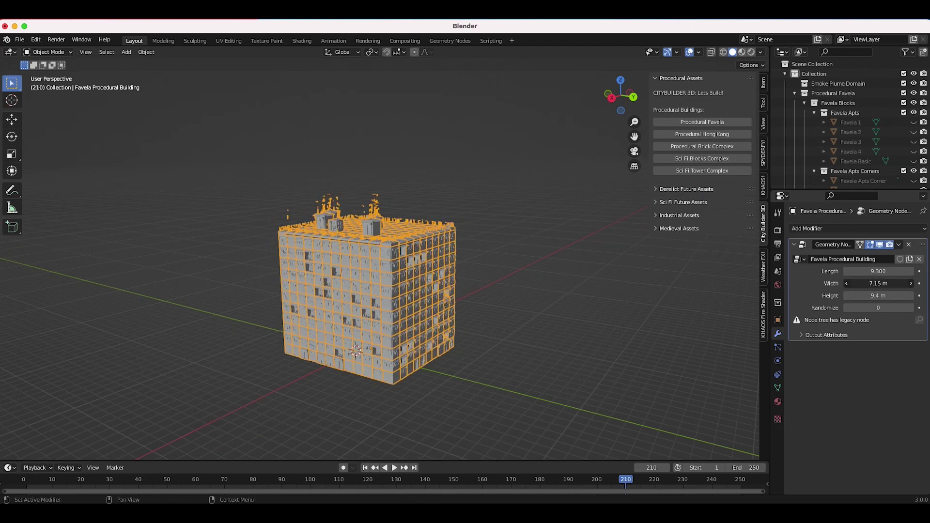
pyautogui.moveTo(877, 283); pyautogui.dragTo(860, 307)
pyautogui.moveTo(513, 311); pyautogui.dragTo(503, 312, button='middle')
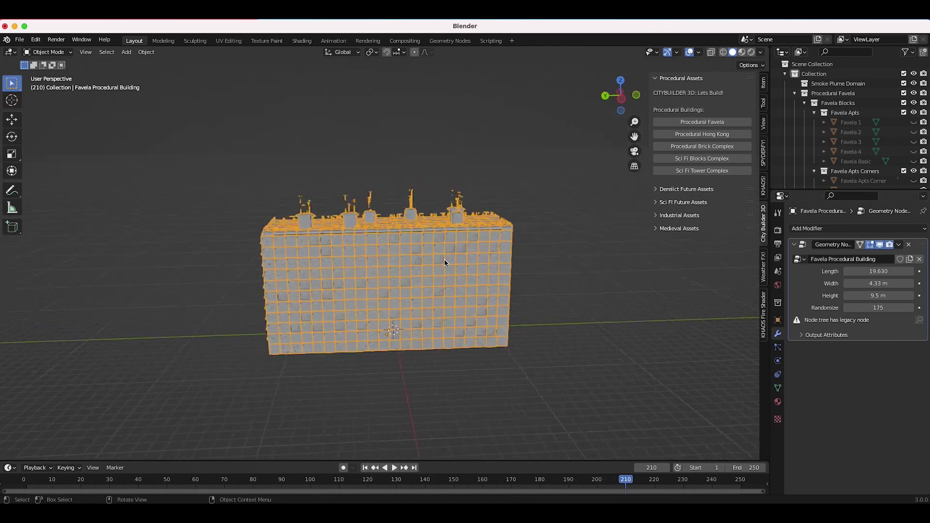
pyautogui.moveTo(444, 259); pyautogui.dragTo(421, 267, button='middle')
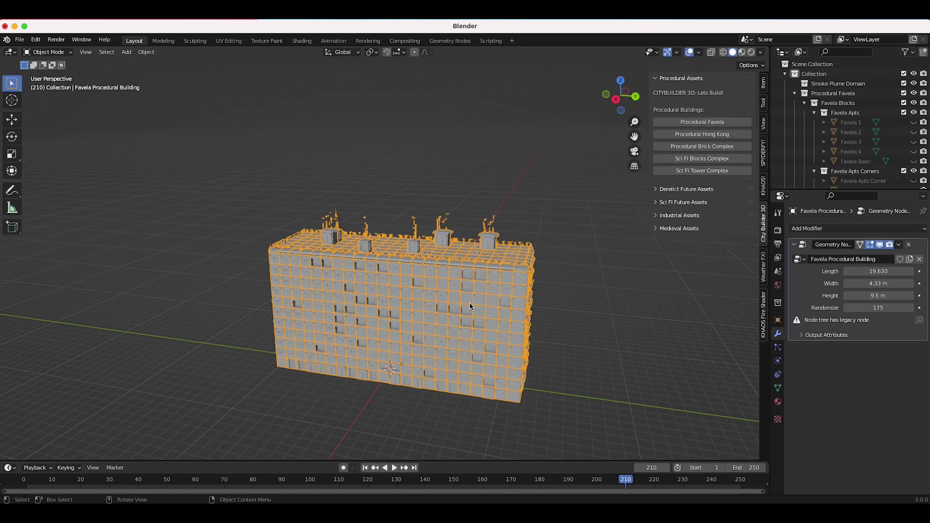
# Delete the favela building and add the Sci Fi Blocks Complex in its place.
pyautogui.press('x')
pyautogui.click(478, 289)
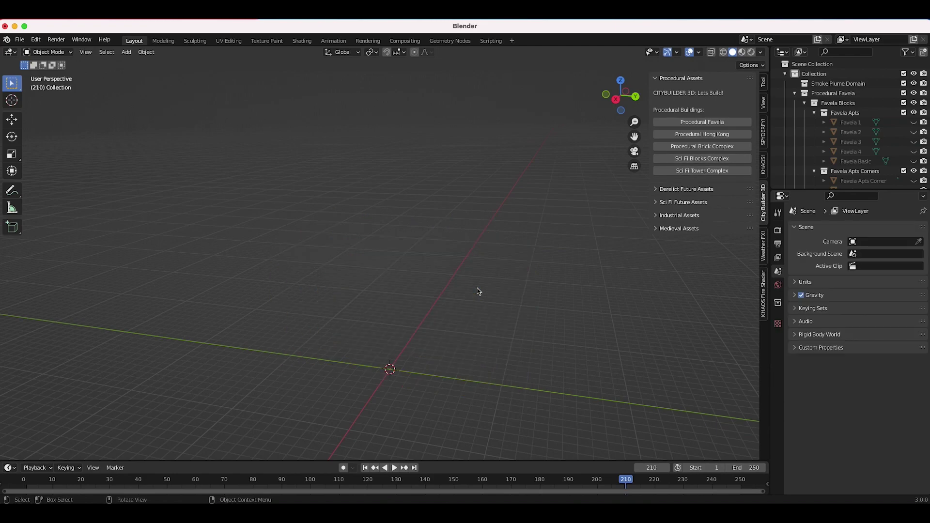
pyautogui.click(701, 158)
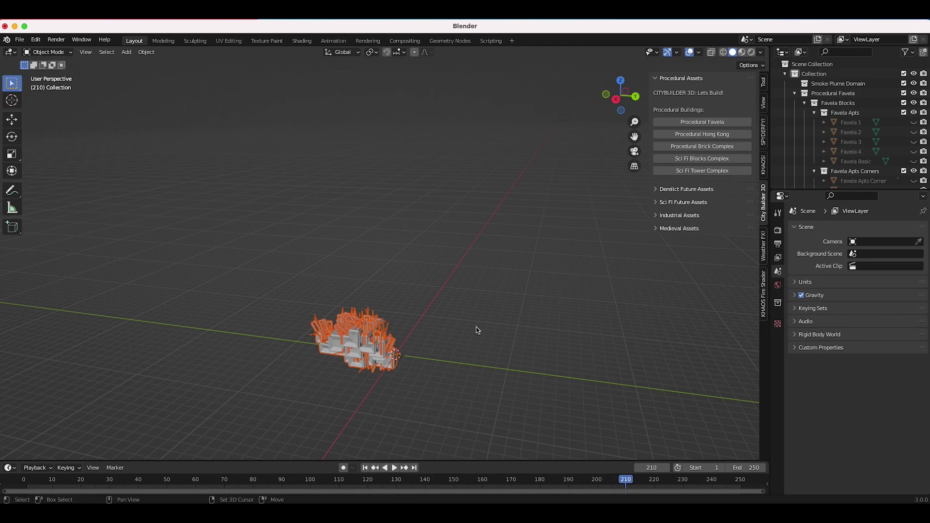
pyautogui.moveTo(477, 327); pyautogui.dragTo(475, 338, button='middle')
pyautogui.hscroll(3, 477, 341)
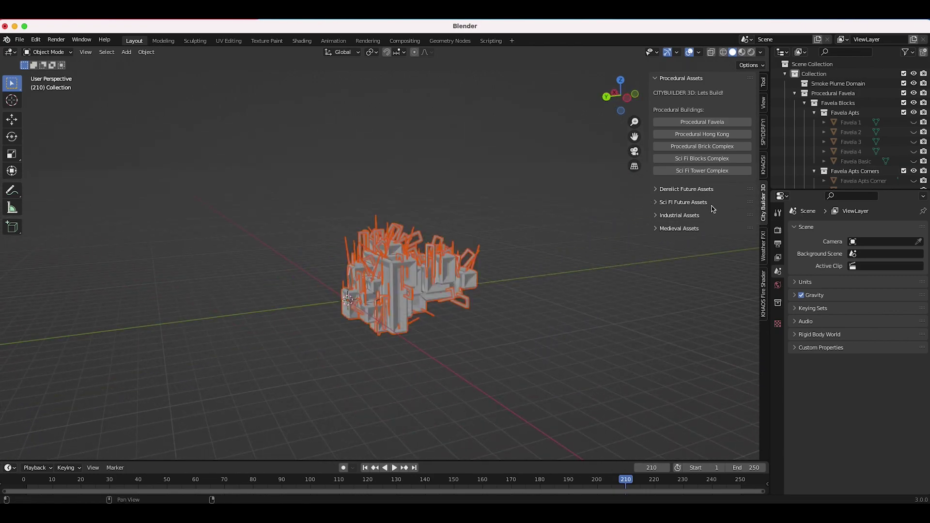
# Move the sci-fi blocks complex about 10 m up and sideways from the origin, and frame it in the viewport.
pyautogui.click(385, 253)
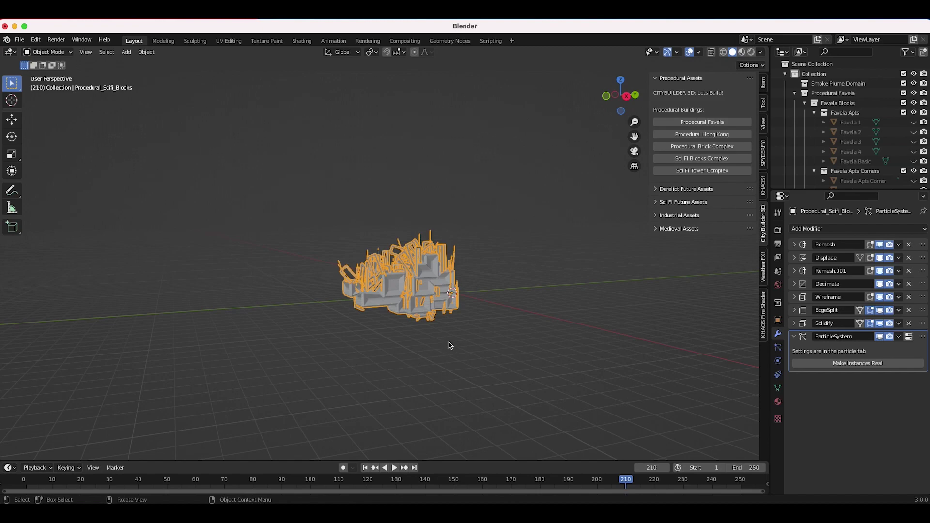
pyautogui.press('g')
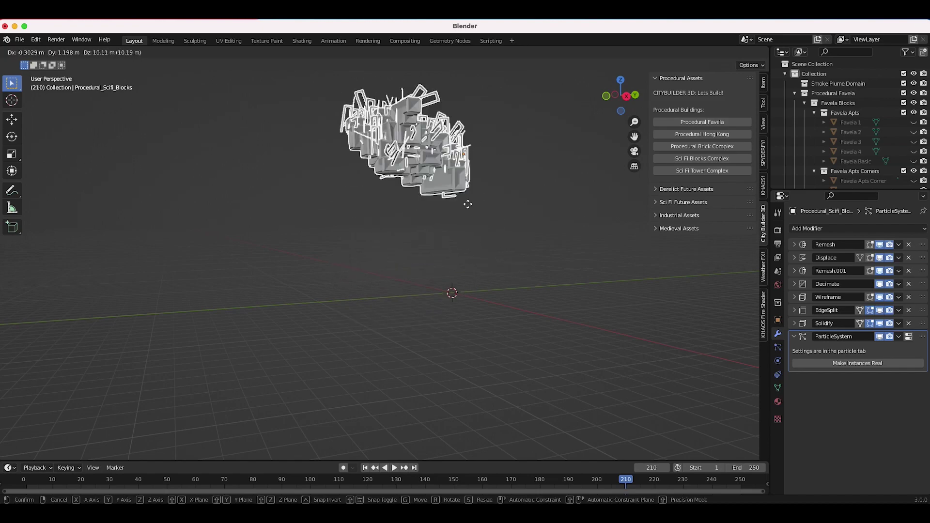
pyautogui.click(557, 205)
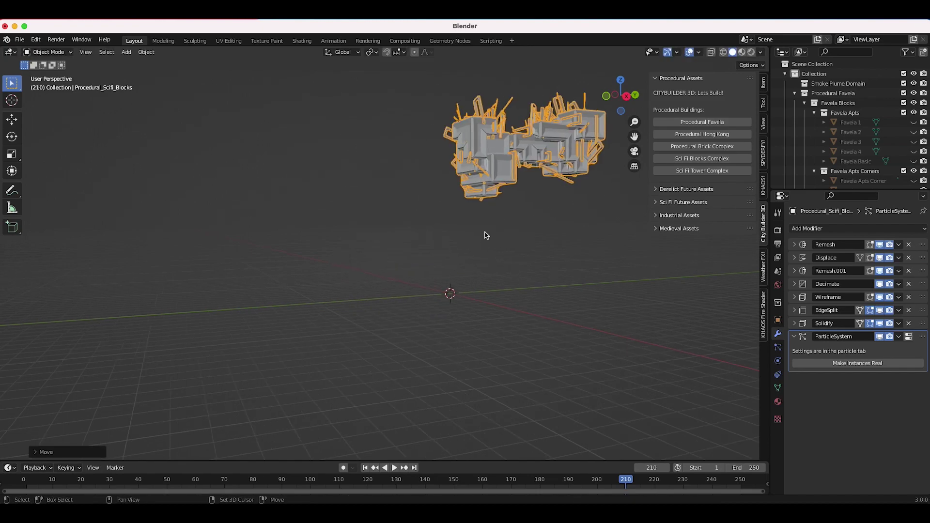
pyautogui.press('KP_Decimal')
pyautogui.hscroll(3, 485, 235)
pyautogui.hscroll(-4, 484, 236)
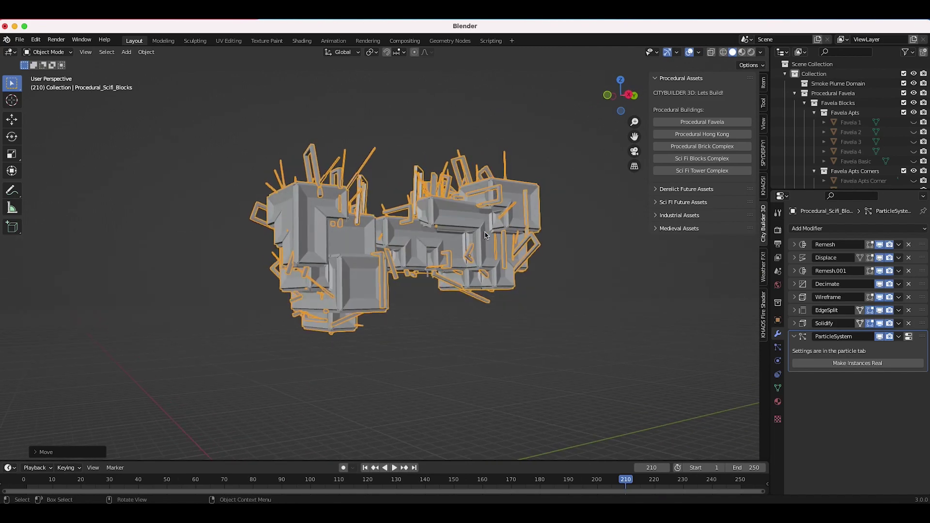
pyautogui.scroll(-2, 486, 236)
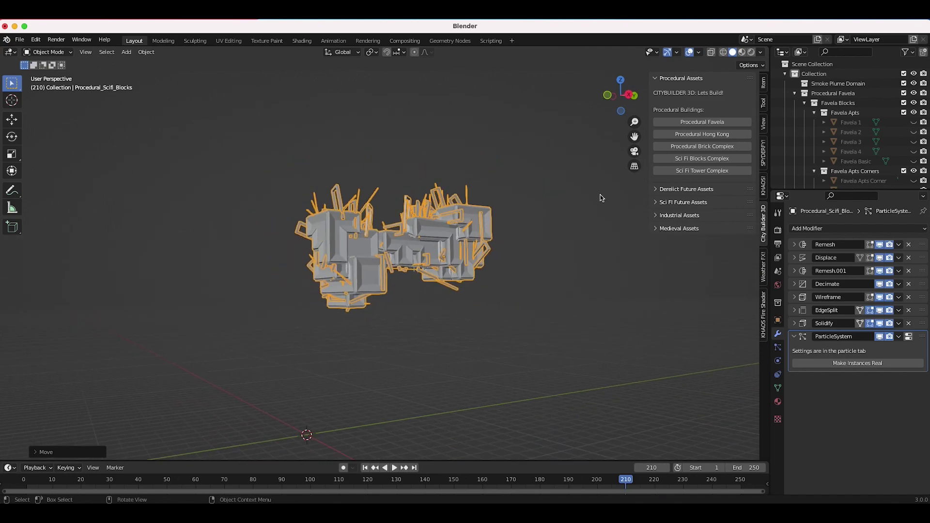
# Expand the settings of both Remesh modifiers and set the first one's Octree Depth to 4.
pyautogui.click(794, 244)
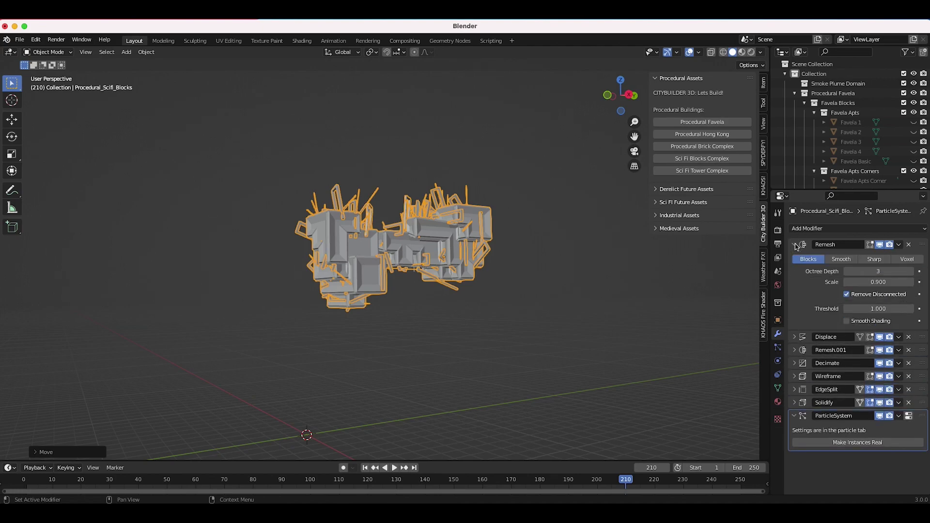
pyautogui.click(795, 351)
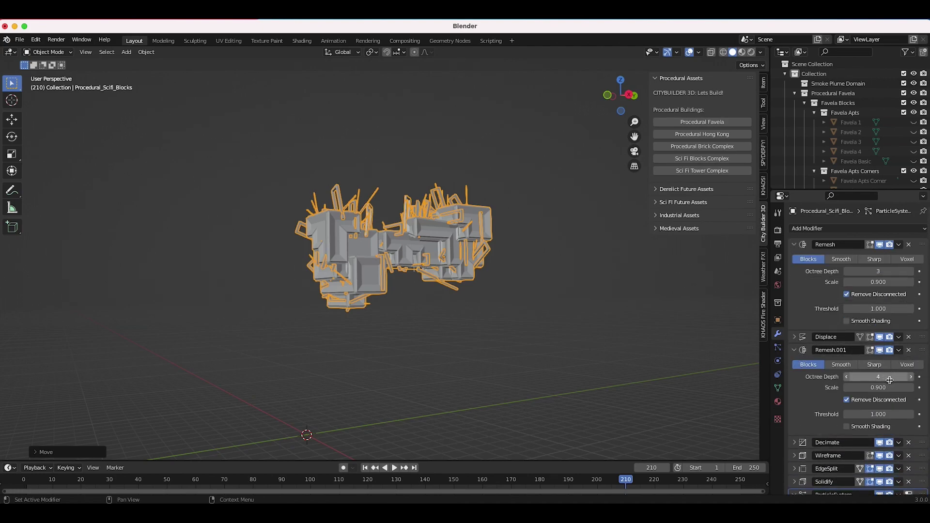
pyautogui.click(910, 378)
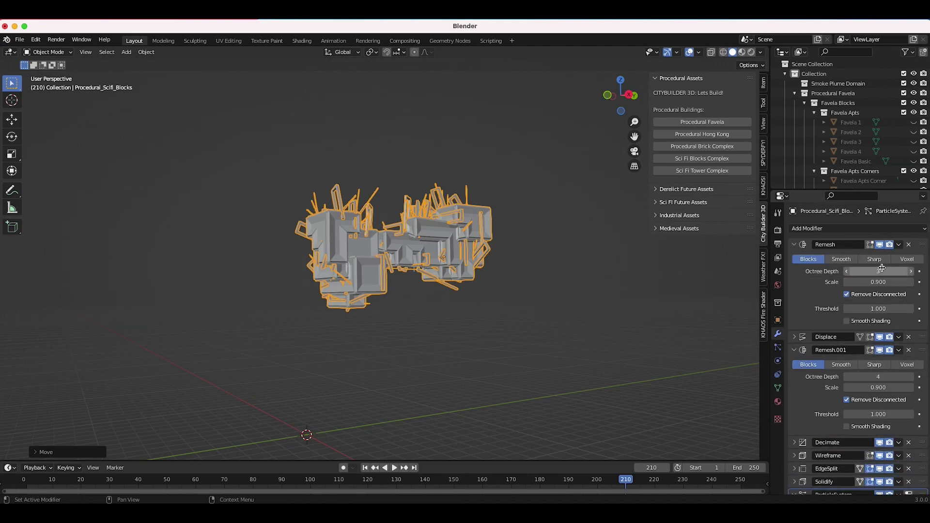
pyautogui.click(911, 272)
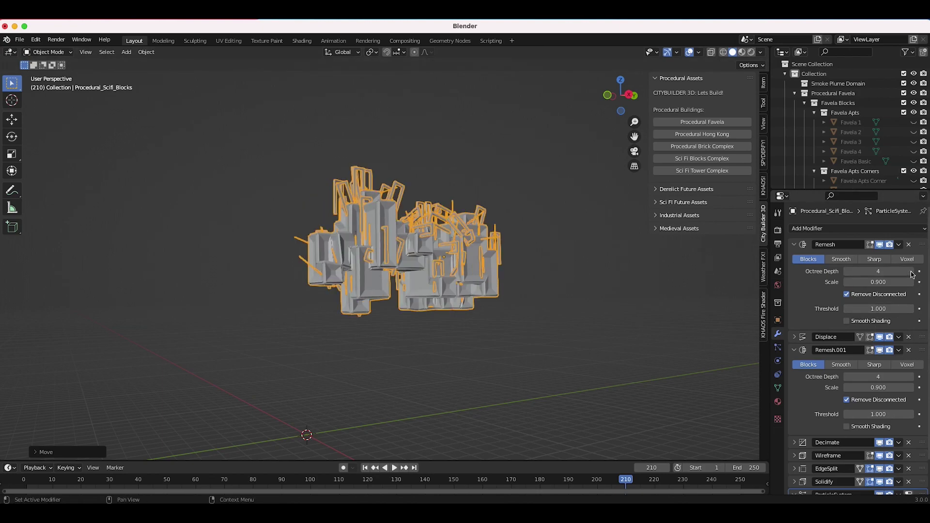
# Lower the first Remesh modifier's Octree Depth to 1 and inspect the reshaped complex from different sides.
pyautogui.click(847, 271)
pyautogui.click(847, 271)
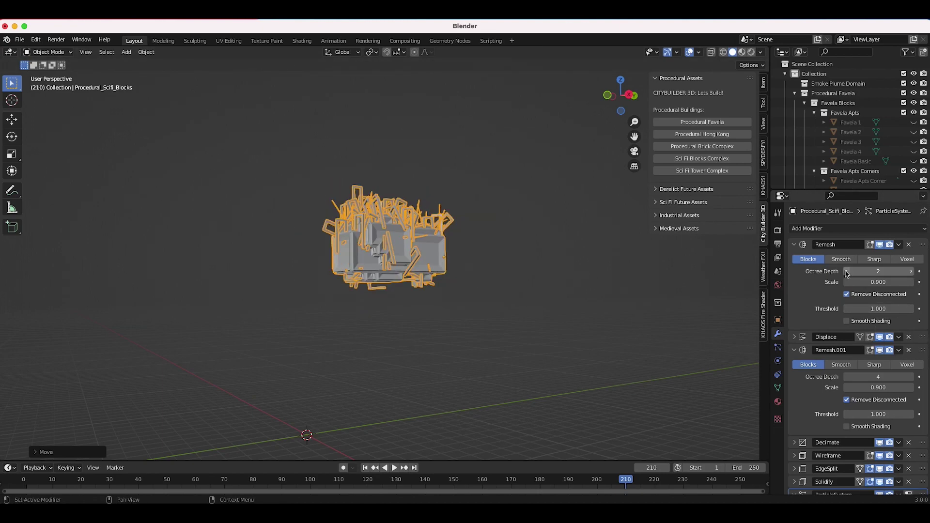
pyautogui.click(847, 271)
pyautogui.moveTo(878, 274); pyautogui.dragTo(518, 276)
pyautogui.hscroll(5, 462, 270)
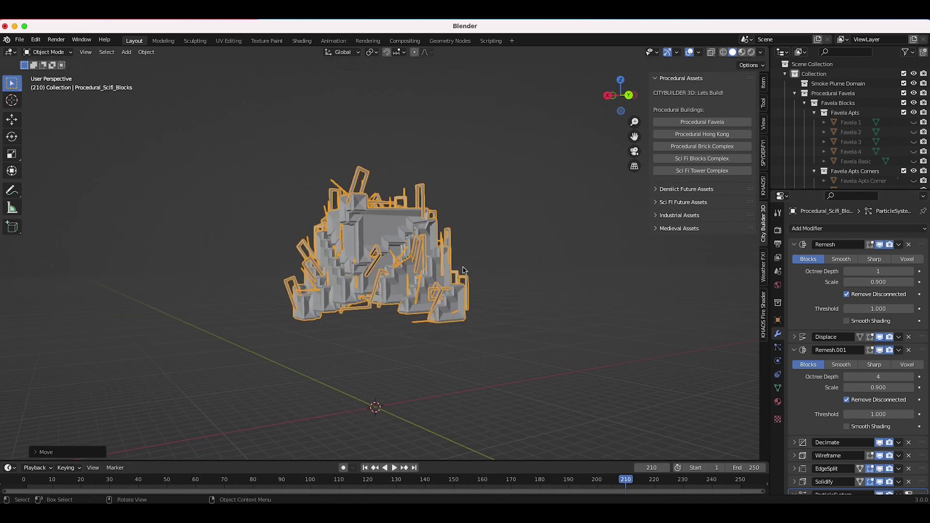
pyautogui.hscroll(-8, 462, 269)
pyautogui.hscroll(8, 462, 269)
pyautogui.hscroll(-5, 463, 270)
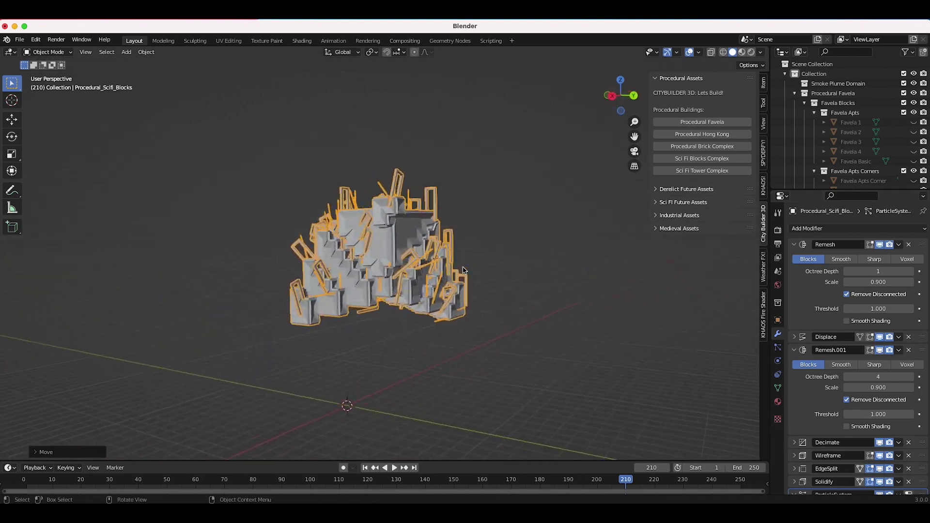
# Try an Octree Depth of 5 on the first Remesh modifier, and settle on 4.
pyautogui.click(910, 272)
pyautogui.click(909, 271)
pyautogui.click(909, 272)
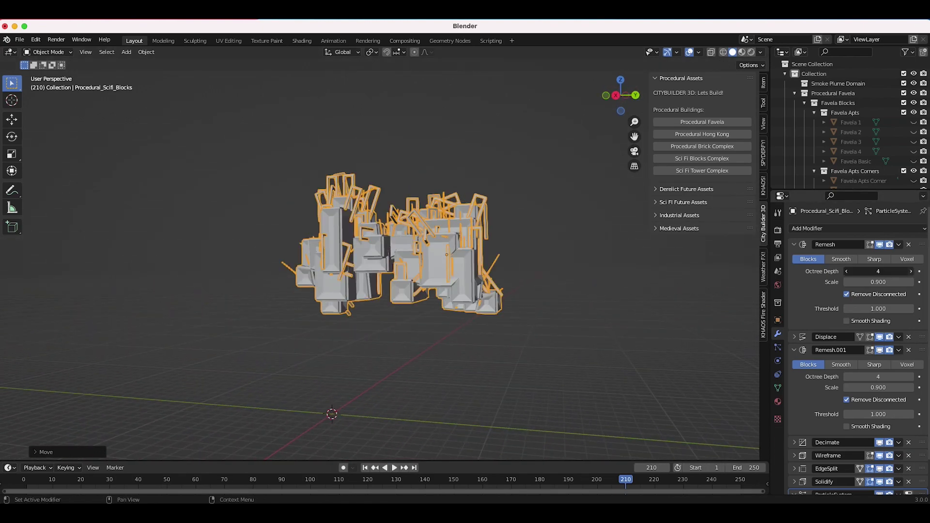
pyautogui.click(910, 271)
pyautogui.hscroll(-5, 539, 284)
pyautogui.hscroll(-8, 539, 285)
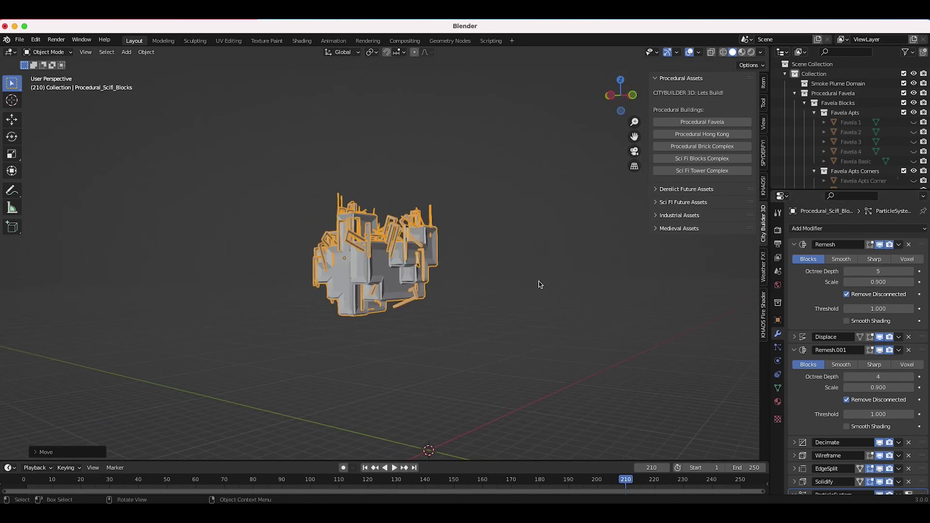
pyautogui.click(847, 271)
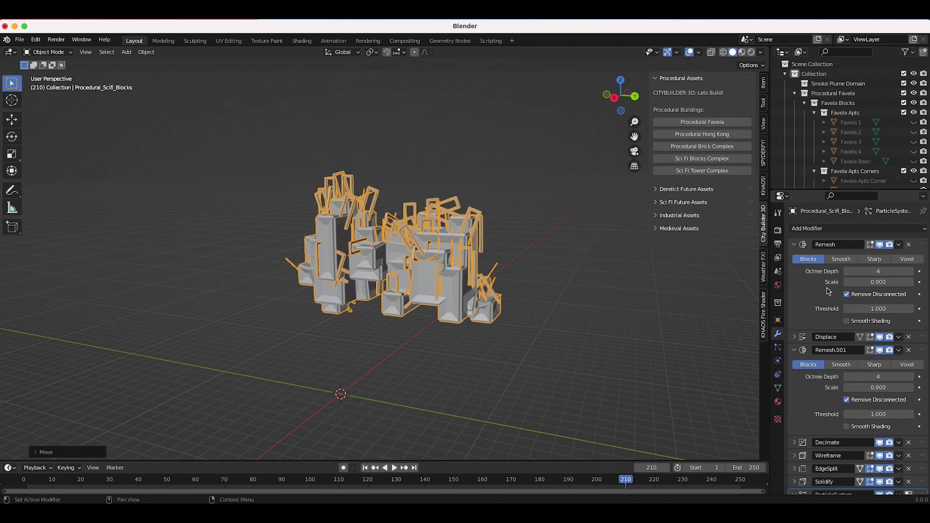
pyautogui.hscroll(-6, 498, 292)
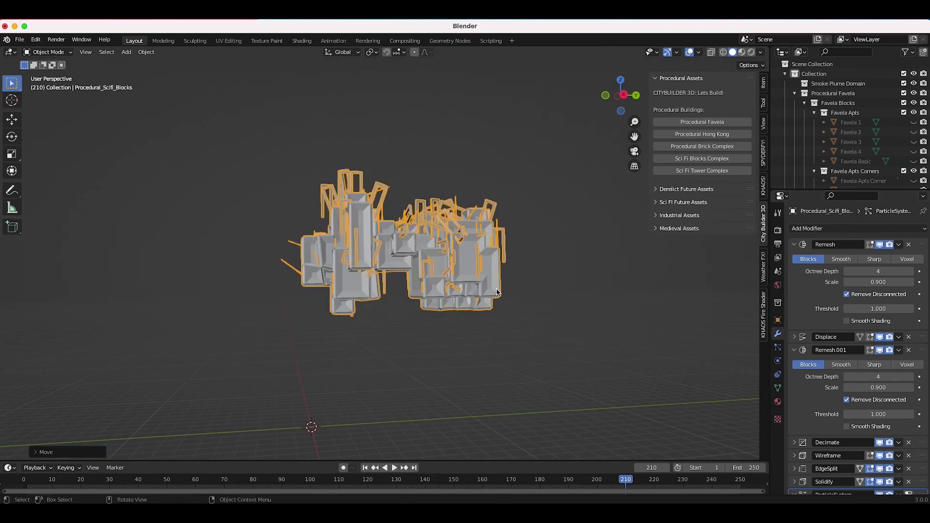
# Raise the Remesh.001 modifier's Octree Depth to 5 and on to 6, checking the finer blocks each time.
pyautogui.scroll(-2, 827, 298)
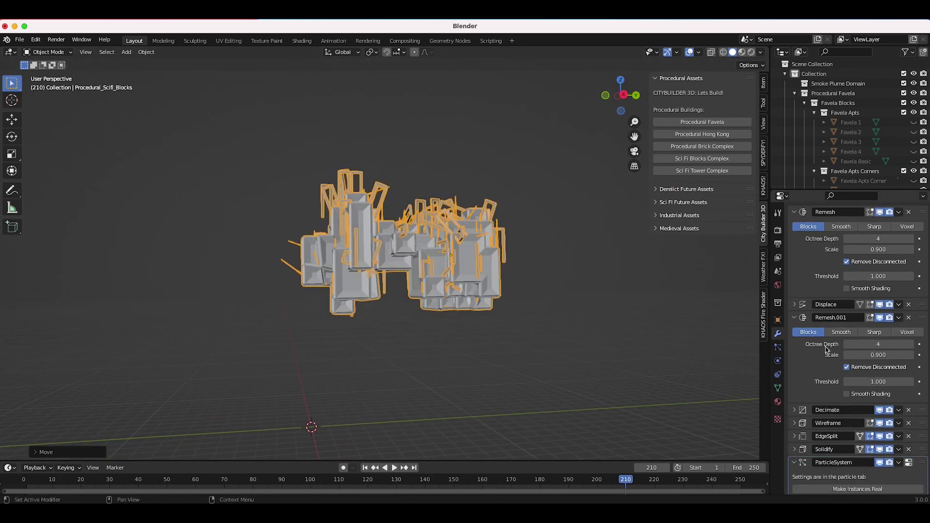
pyautogui.click(911, 345)
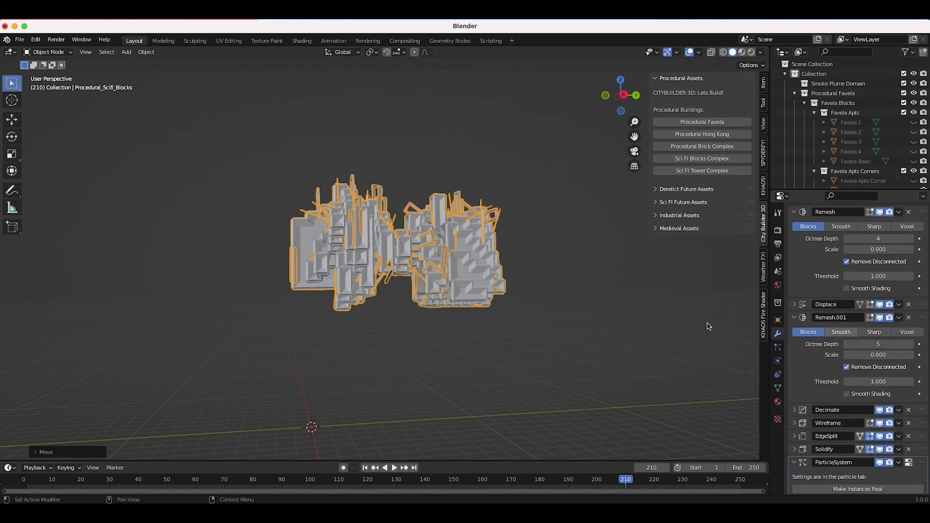
pyautogui.hscroll(-6, 419, 260)
pyautogui.hscroll(-5, 419, 260)
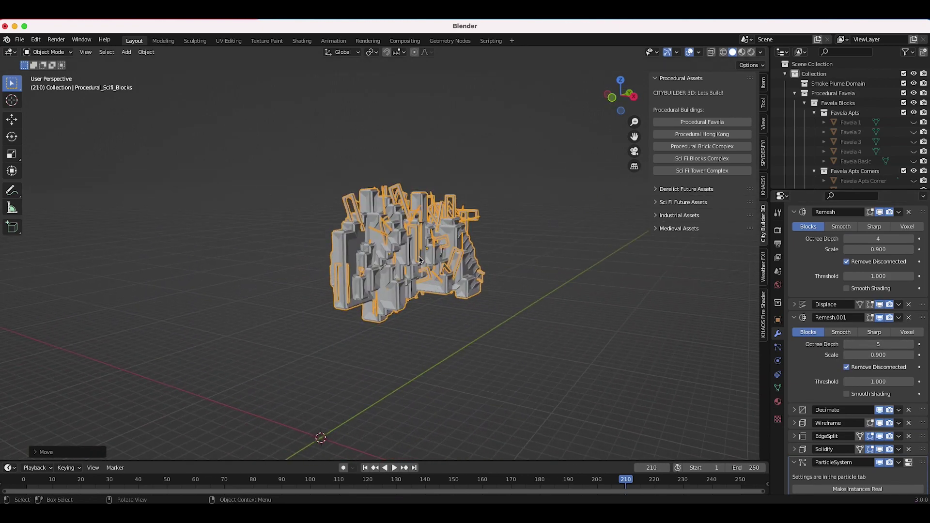
pyautogui.click(910, 344)
pyautogui.hscroll(-10, 524, 291)
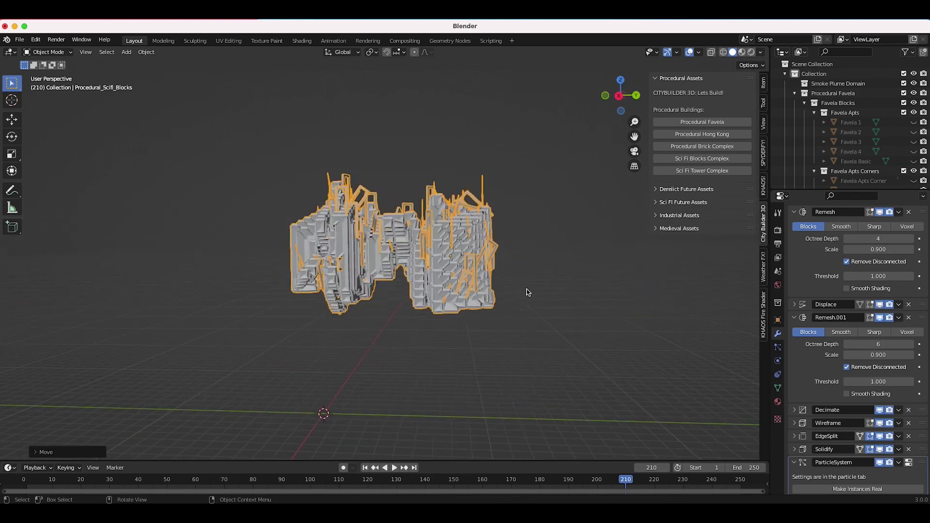
# Move the sci-fi blocks complex a few metres upward and look at it from several sides.
pyautogui.press('g')
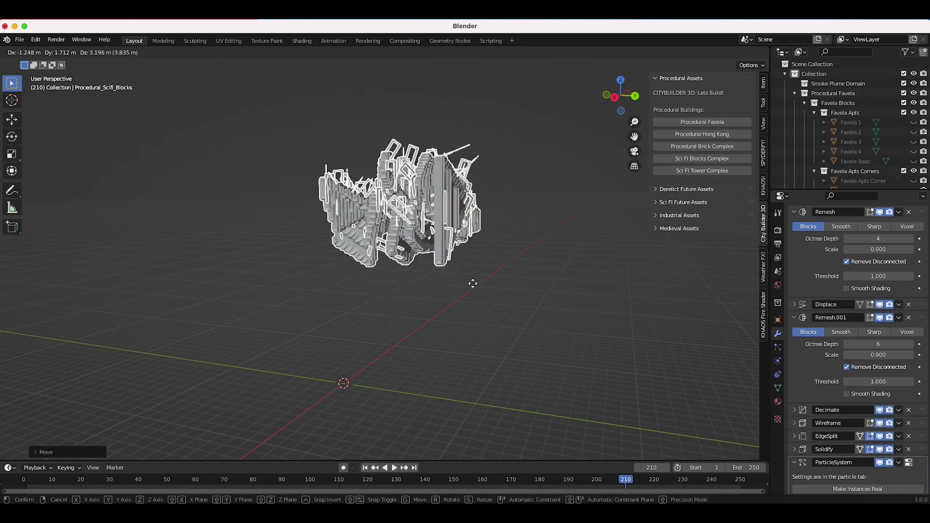
pyautogui.click(465, 301)
pyautogui.hscroll(-10, 478, 269)
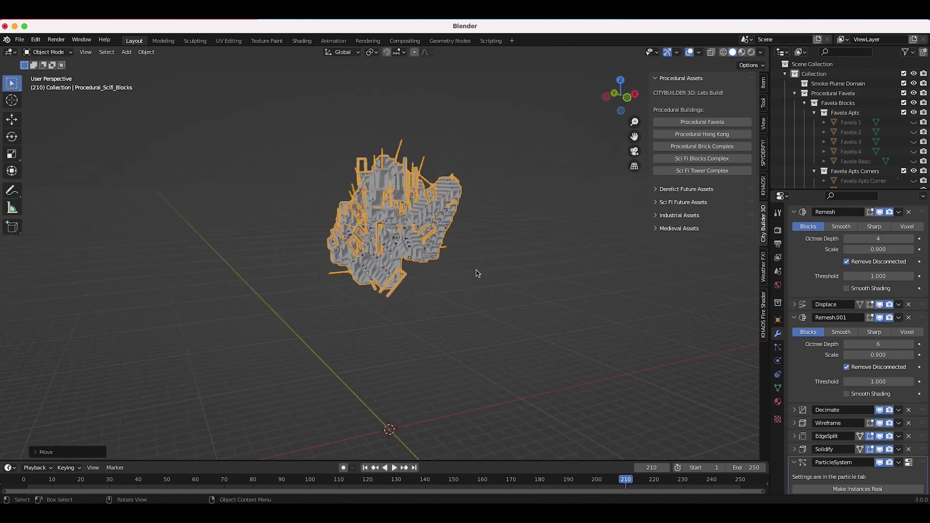
pyautogui.hscroll(-10, 489, 267)
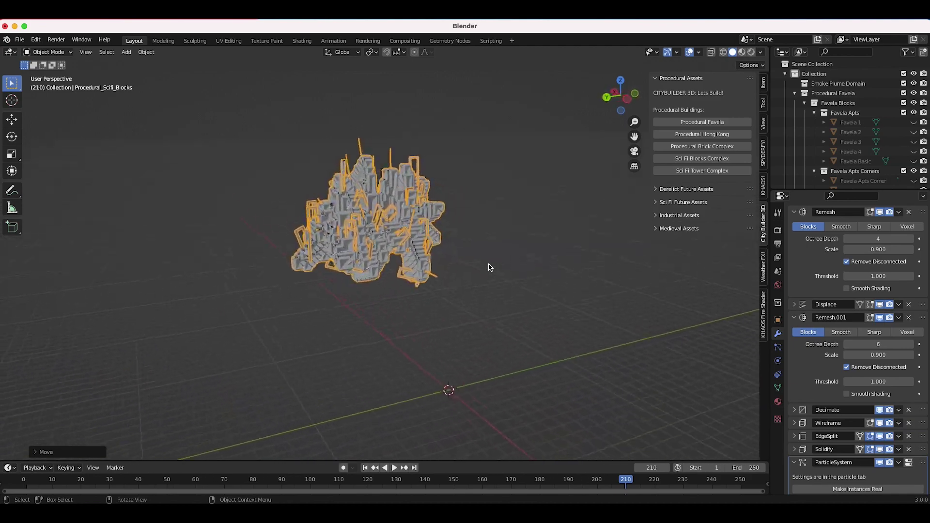
pyautogui.hscroll(-5, 489, 267)
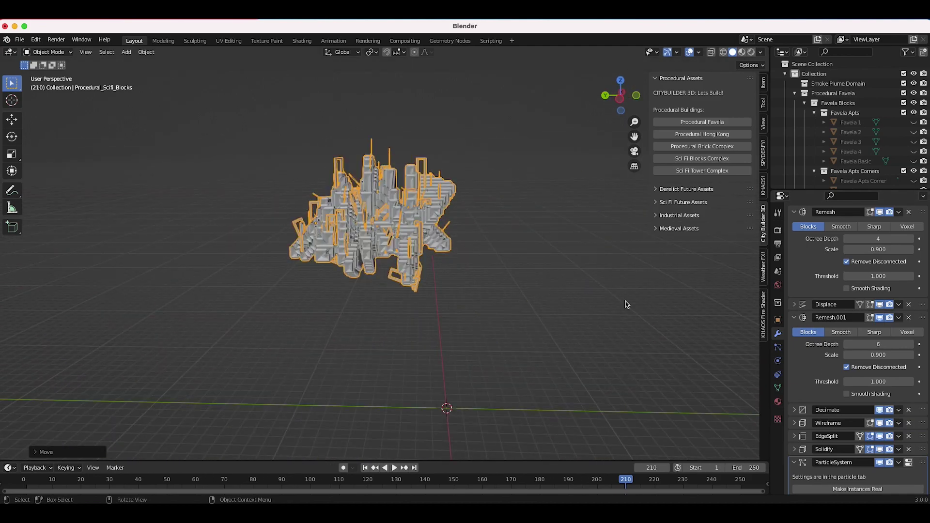
# Set the Remesh.001 modifier's Octree Depth to 5 and display the complex in Rendered viewport shading.
pyautogui.click(846, 343)
pyautogui.hscroll(-10, 331, 197)
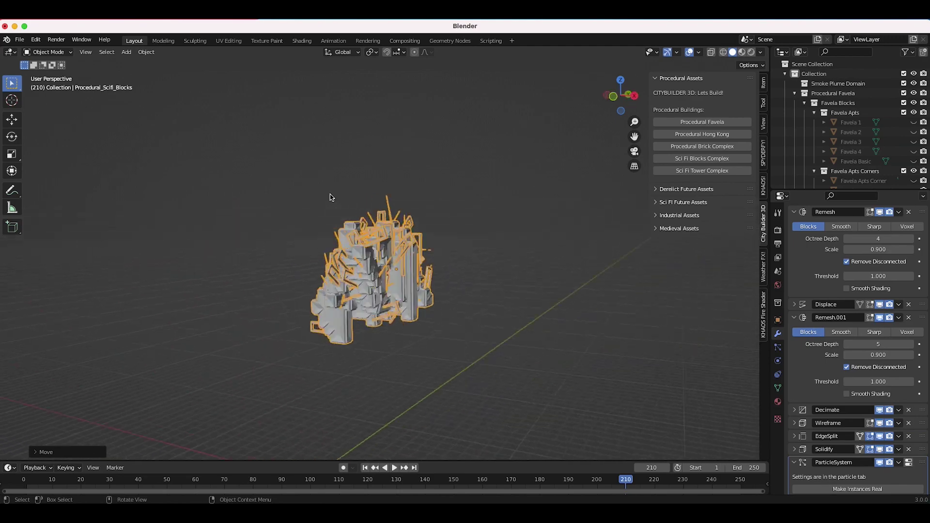
pyautogui.press('z')
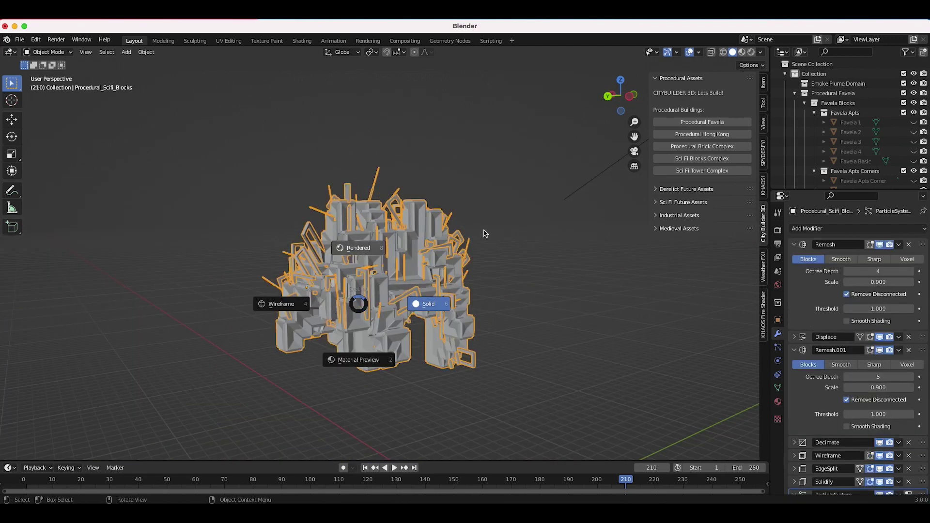
pyautogui.click(409, 238)
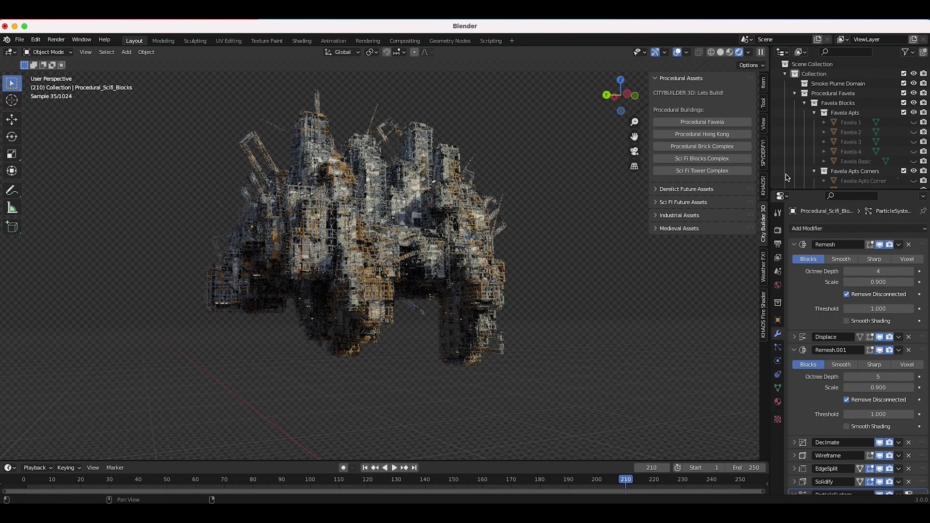
# Select the sci-fi blocks complex and apply its Remesh, Displace, Remesh.001 and Decimate modifiers in order.
pyautogui.click(448, 149)
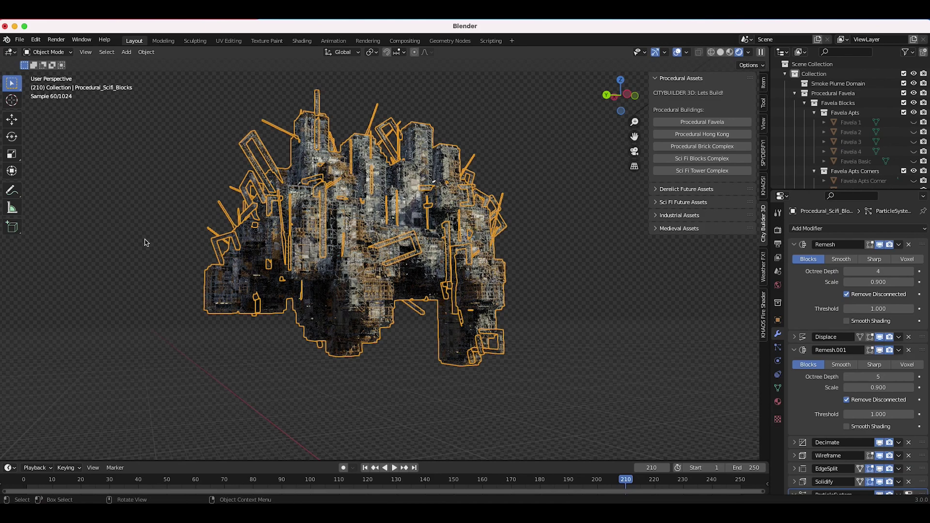
pyautogui.click(794, 245)
pyautogui.click(899, 245)
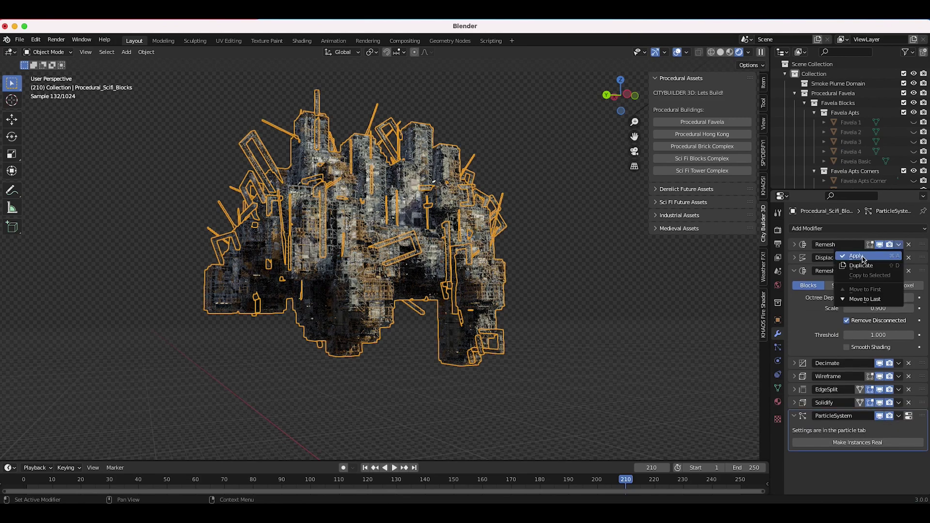
pyautogui.click(898, 256)
pyautogui.click(898, 244)
pyautogui.click(898, 256)
pyautogui.click(898, 244)
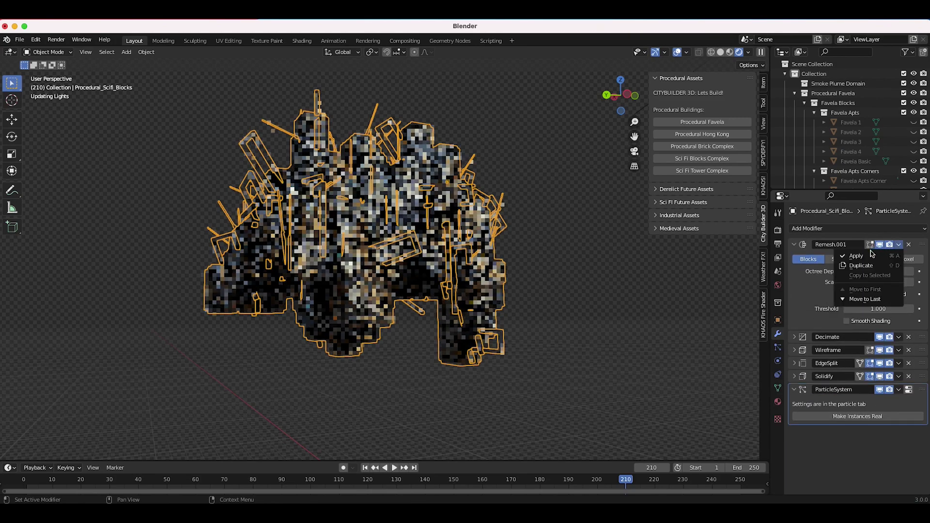
pyautogui.click(872, 255)
pyautogui.click(898, 244)
pyautogui.click(872, 256)
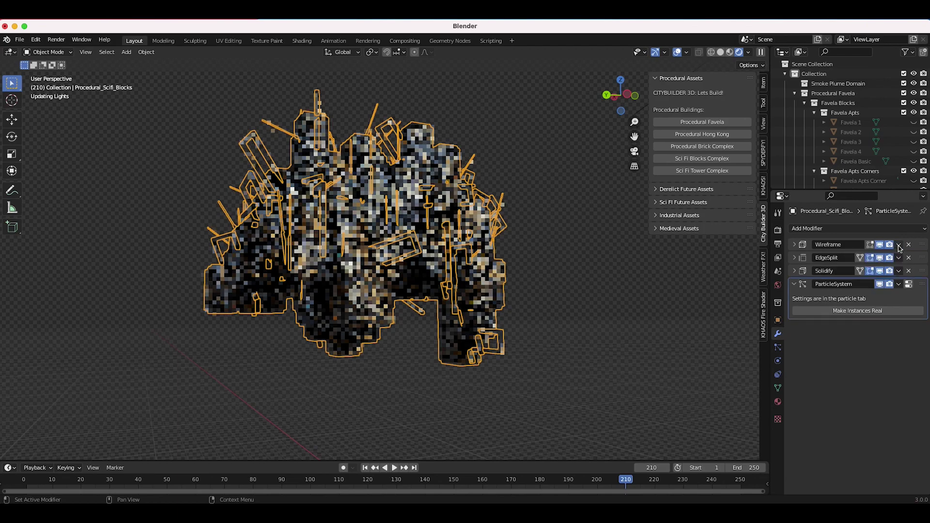
# Apply the Wireframe, EdgeSplit and Solidify modifiers on the sci-fi blocks complex.
pyautogui.click(898, 244)
pyautogui.click(873, 255)
pyautogui.click(898, 244)
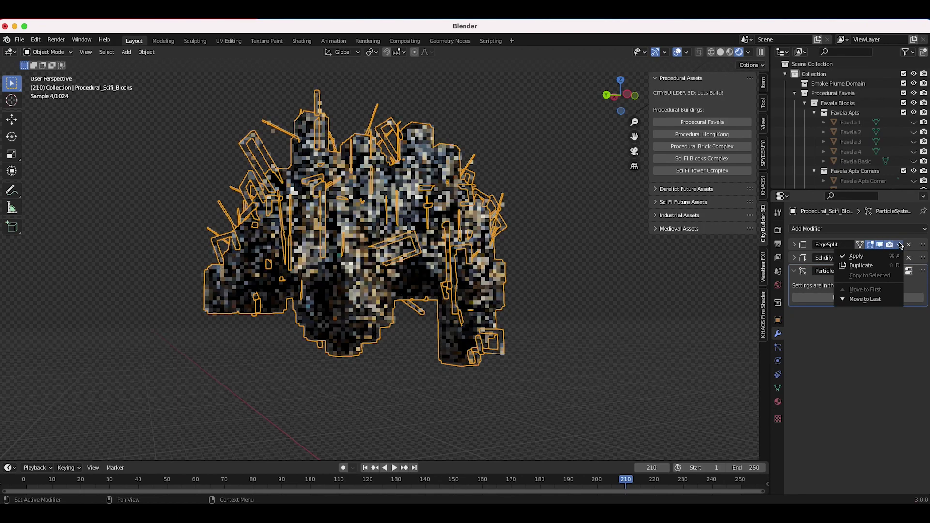
pyautogui.click(872, 256)
pyautogui.click(898, 245)
pyautogui.click(869, 255)
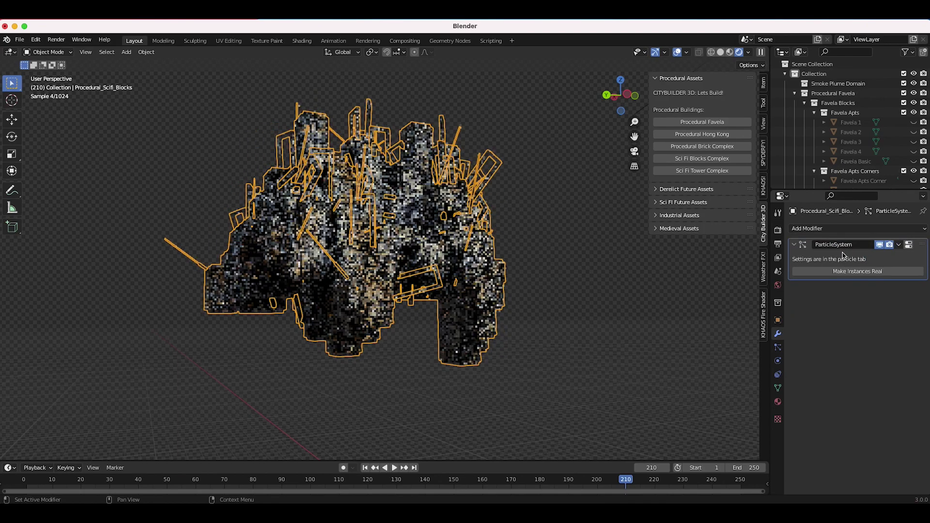
# Make the particle system's instances real and apply the ParticleSystem modifier.
pyautogui.click(851, 272)
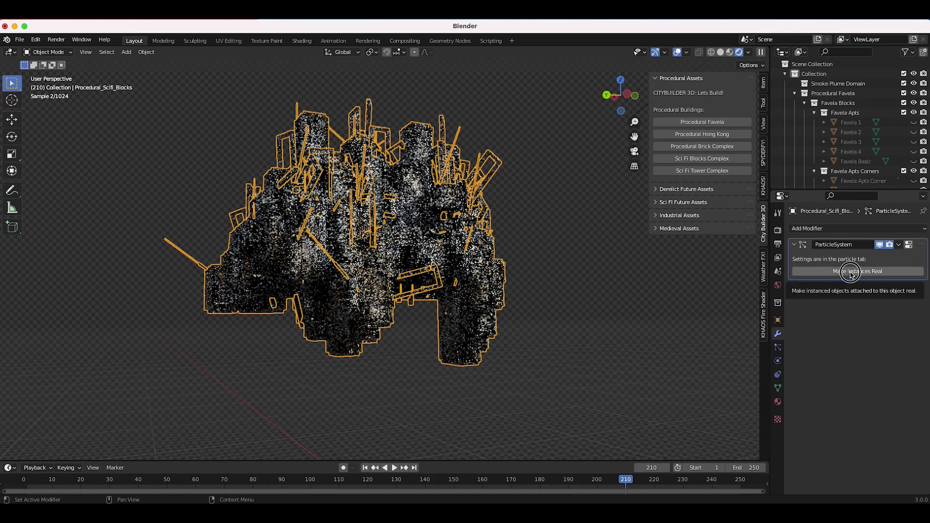
pyautogui.click(851, 272)
pyautogui.click(898, 244)
pyautogui.click(850, 255)
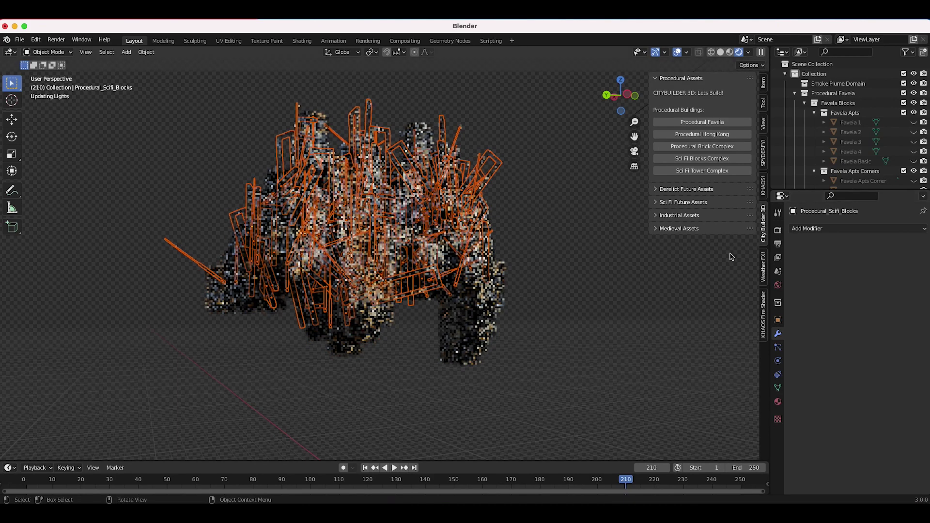
# Select the whole complex with its instanced parts, move it above the origin and rotate it roughly 90° onto its side.
pyautogui.moveTo(548, 125); pyautogui.dragTo(200, 379)
pyautogui.scroll(-3, 382, 259)
pyautogui.moveTo(383, 262); pyautogui.dragTo(388, 286, button='middle')
pyautogui.press('g')
pyautogui.click(415, 230)
pyautogui.press('r')
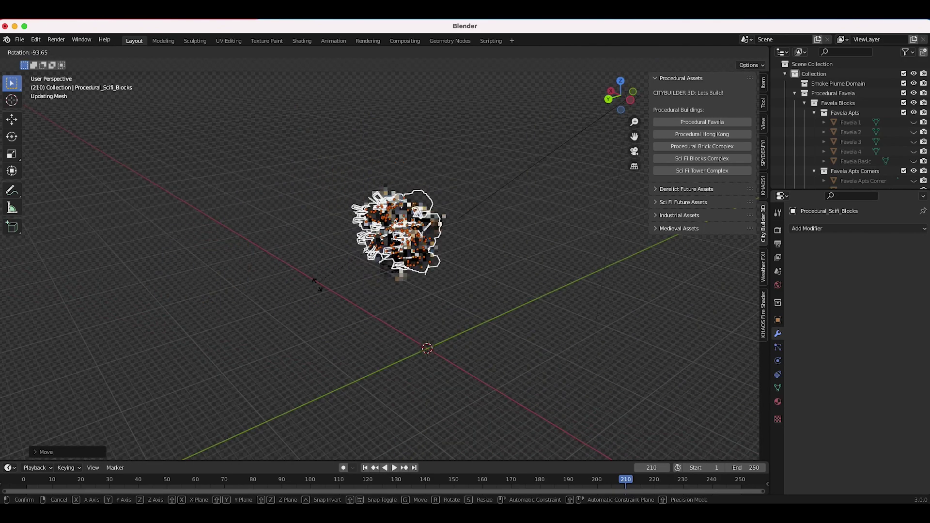
pyautogui.click(434, 231)
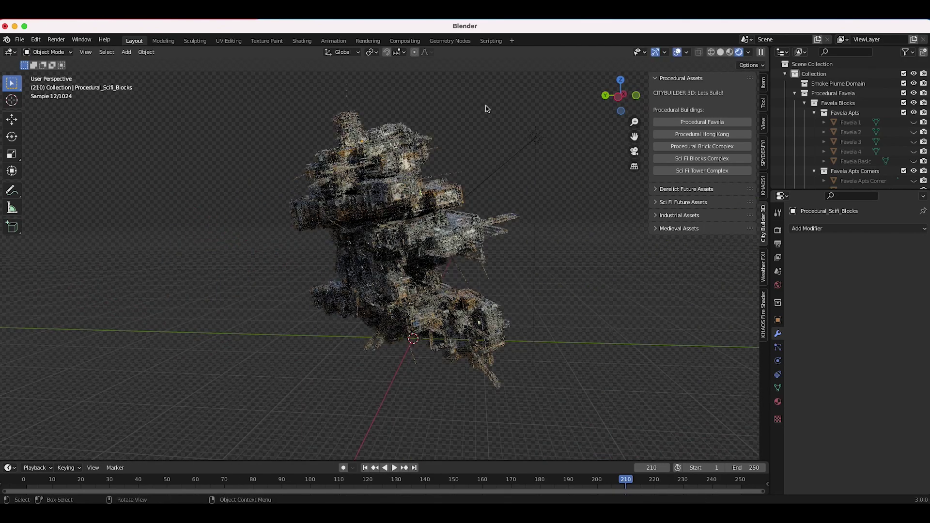